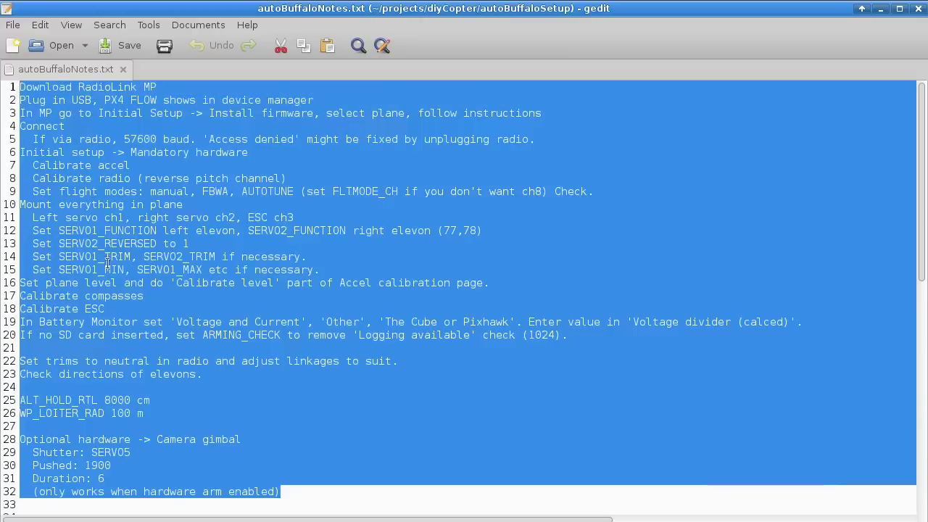
Step: Review the setup checklist in autoBuffaloNotes.txt, from downloading RadioLink MP through the camera gimbal shutter settings
click(298, 392)
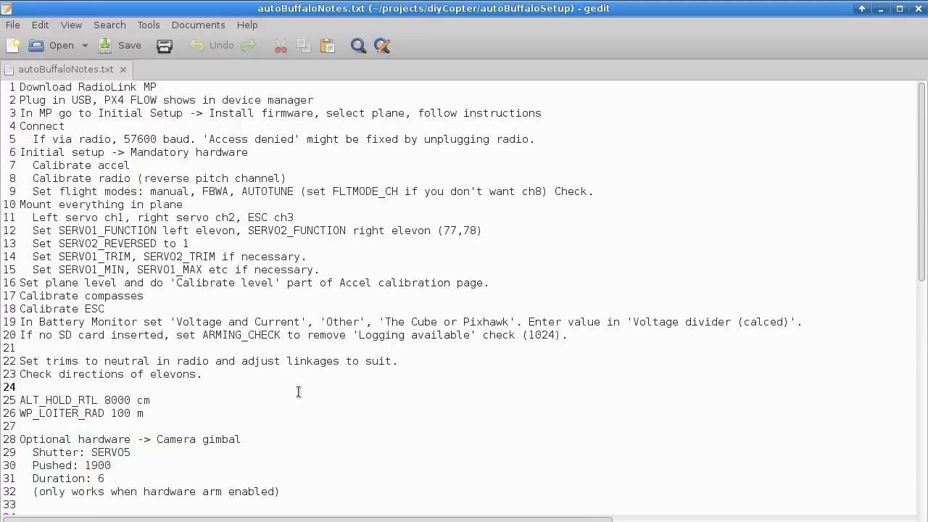
drag(318, 479, 235, 236)
click(443, 264)
drag(18, 87, 282, 491)
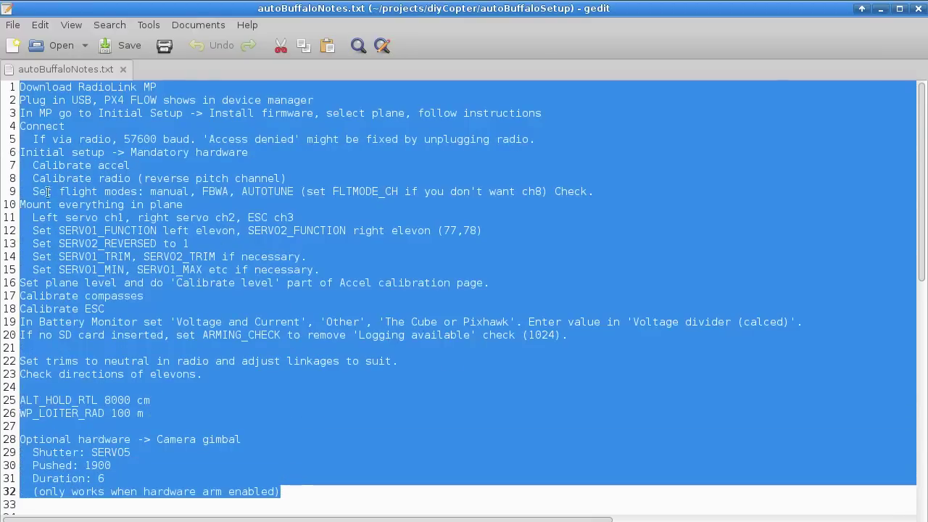
click(120, 181)
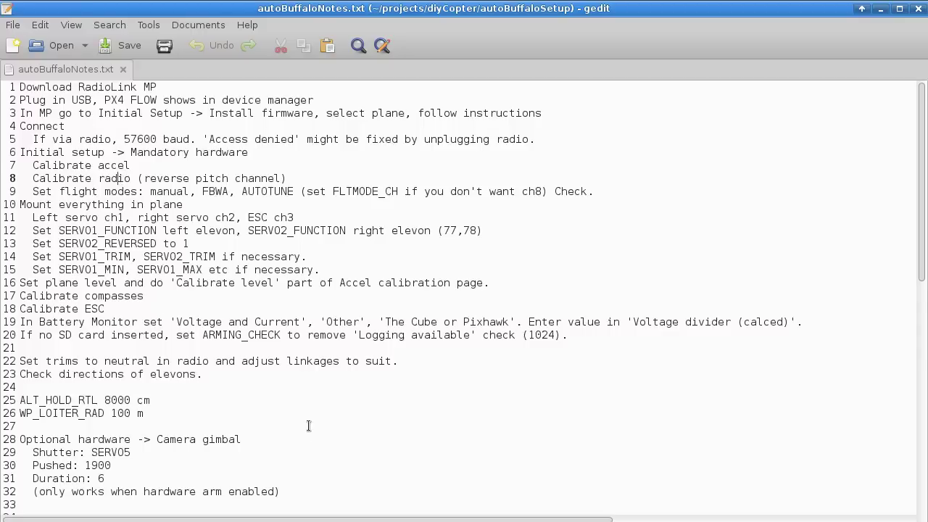
click(334, 403)
click(321, 385)
click(322, 377)
drag(39, 90, 146, 403)
click(243, 419)
click(426, 359)
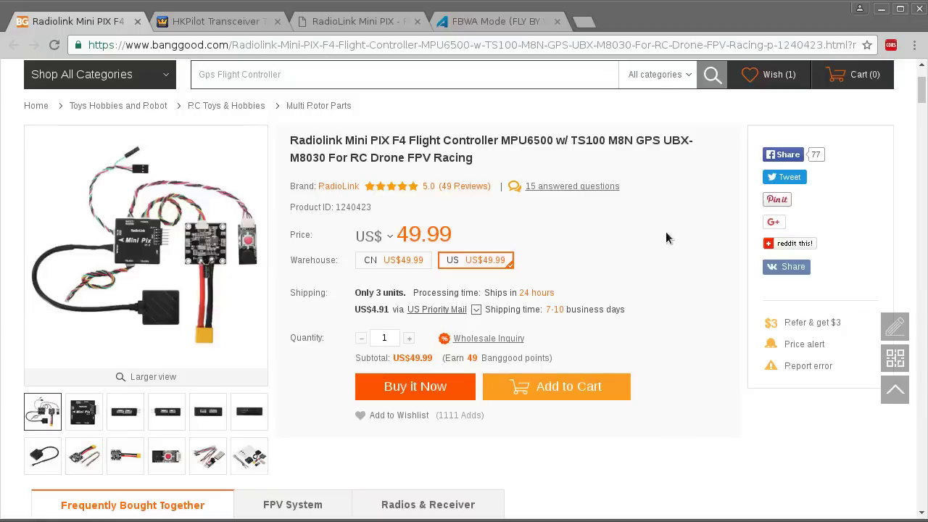
Step: Examine the price and US warehouse stock of the Radiolink Mini PIX F4 flight controller on Banggood in the browser
drag(412, 227, 473, 235)
click(481, 232)
drag(398, 233, 454, 234)
click(465, 222)
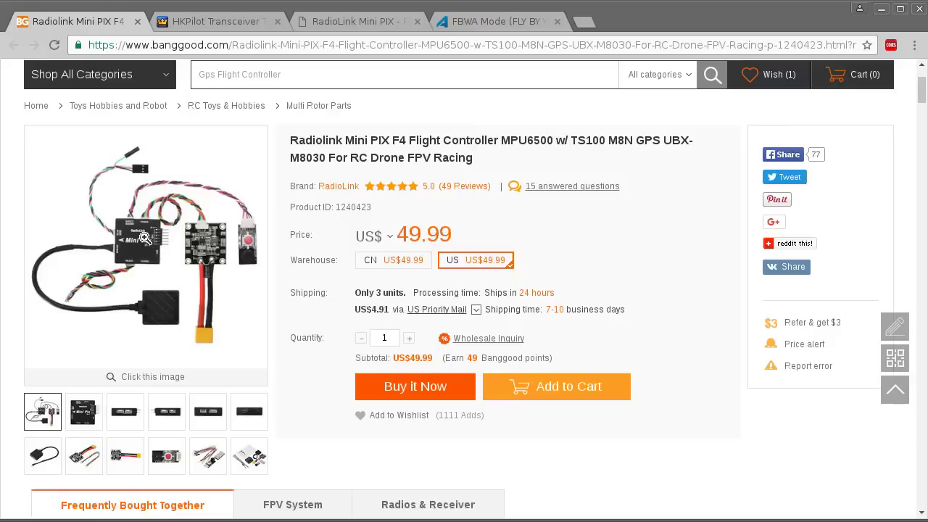
drag(355, 293, 392, 293)
click(392, 292)
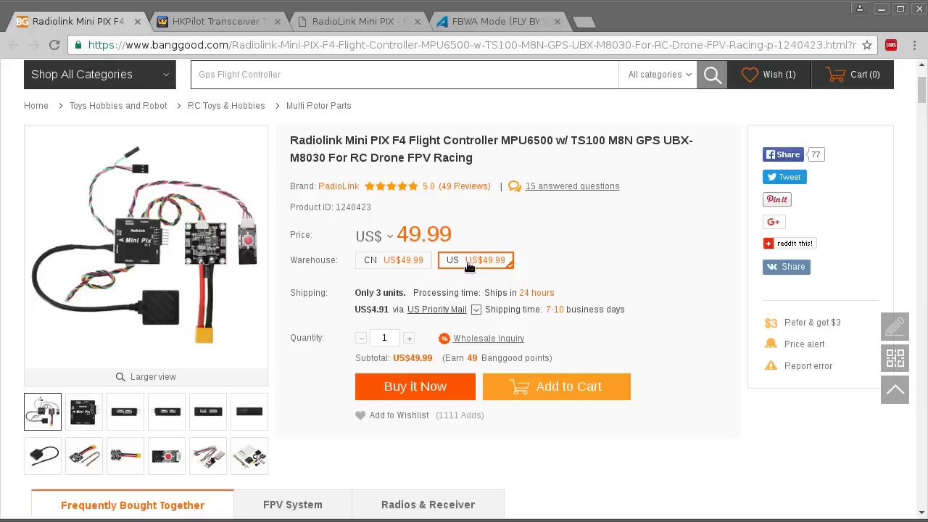
Step: Choose the CN warehouse for the Mini PIX and examine its expected processing date
click(403, 263)
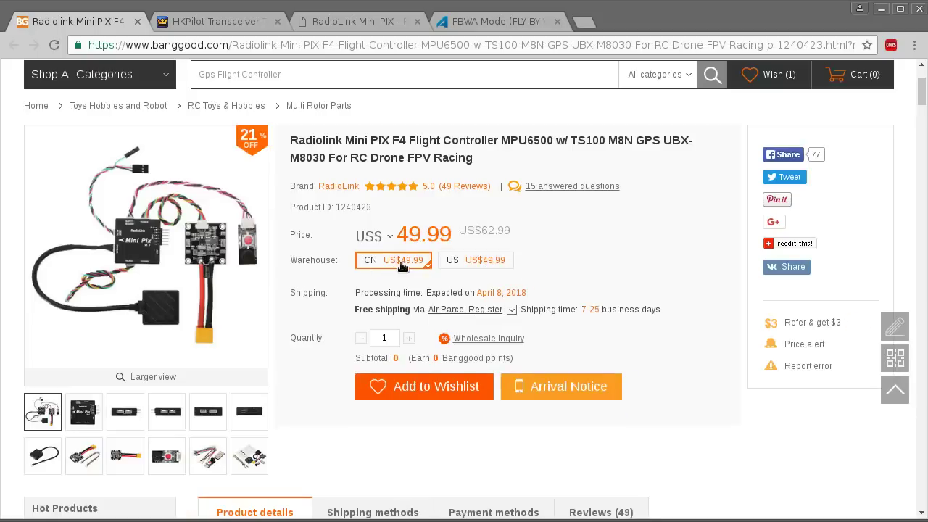
drag(478, 293, 529, 293)
click(533, 294)
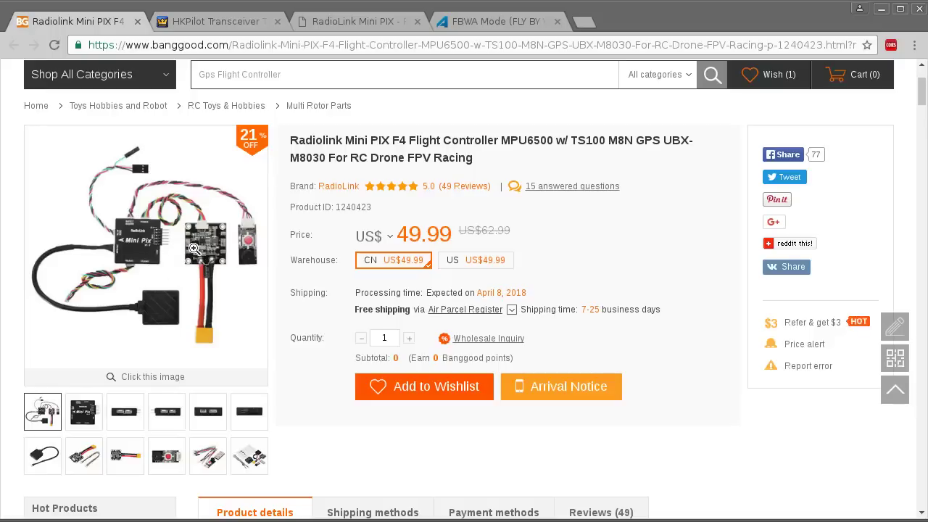
Step: Enlarge the main product photo to examine the included components, close it, and check the price
click(136, 234)
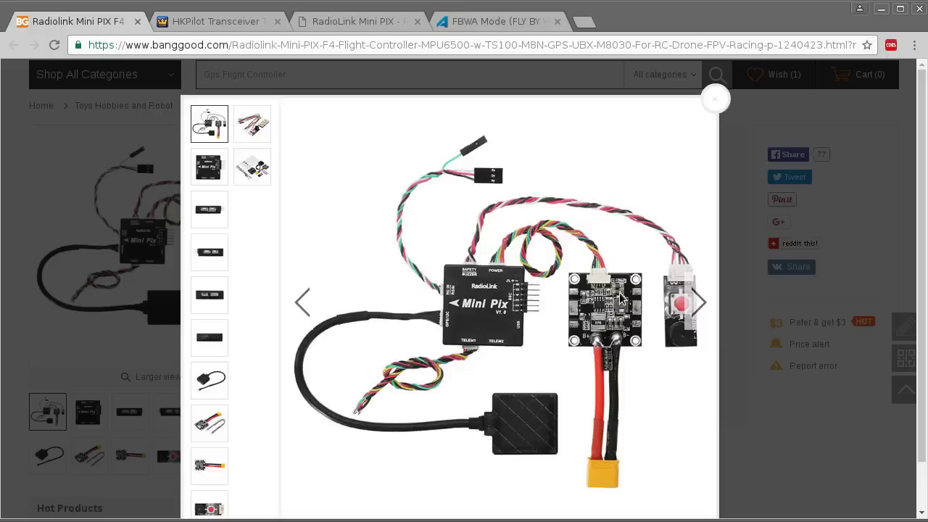
key(Escape)
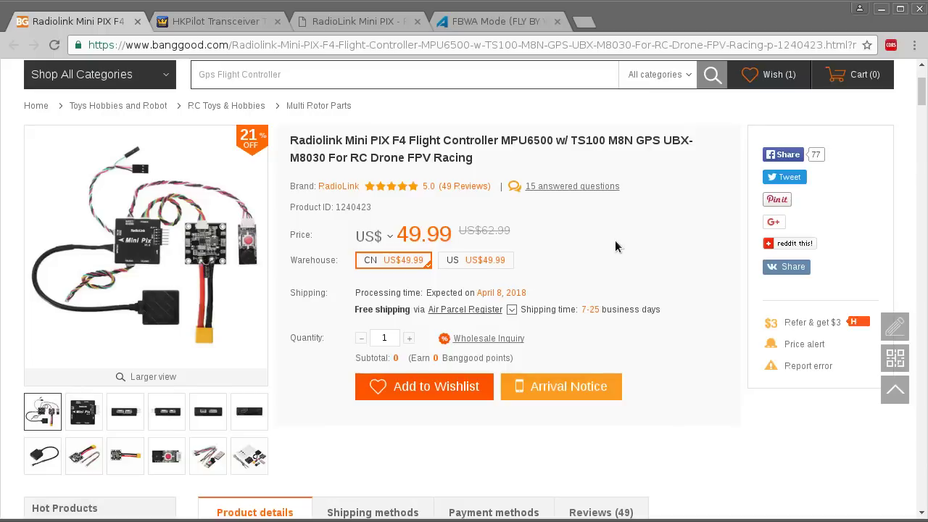
drag(398, 234, 434, 232)
click(435, 233)
key(ctrl+Tab)
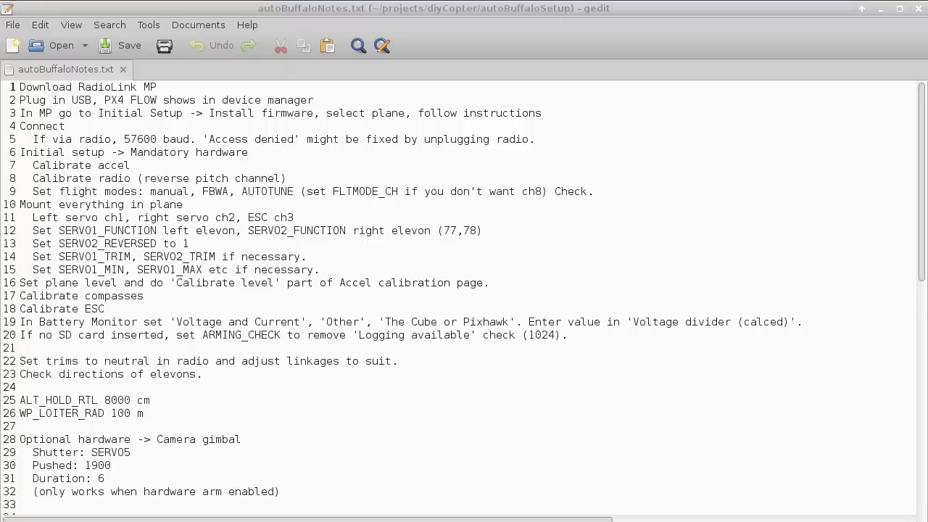
Step: Switch to the gedit notes and examine the first instruction about downloading RadioLink MP
drag(165, 87, 2, 76)
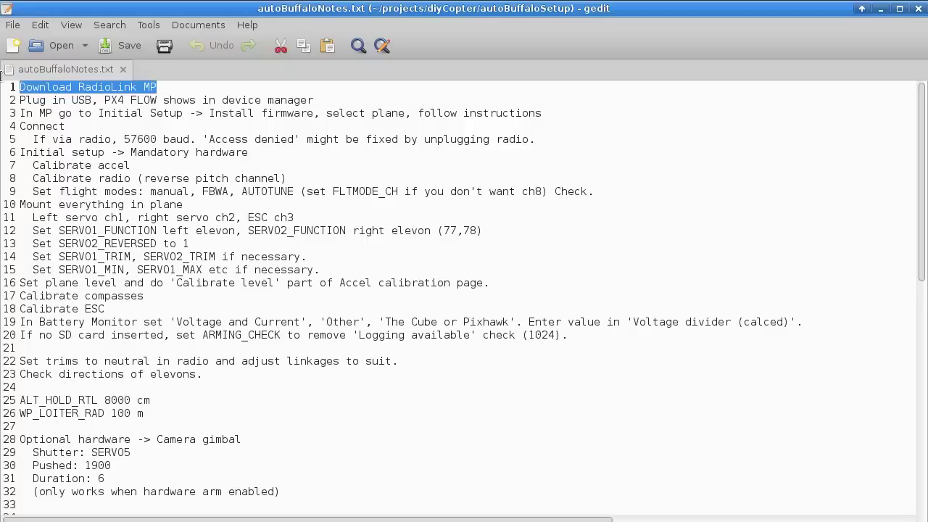
click(87, 89)
double_click(150, 87)
click(113, 87)
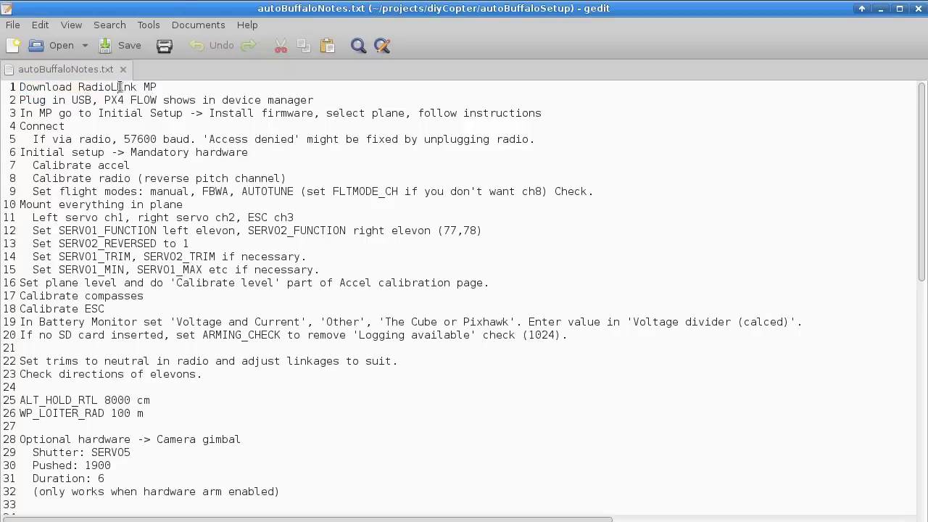
drag(78, 87, 134, 87)
click(140, 87)
click(168, 87)
key(shift+Down)
key(shift+End)
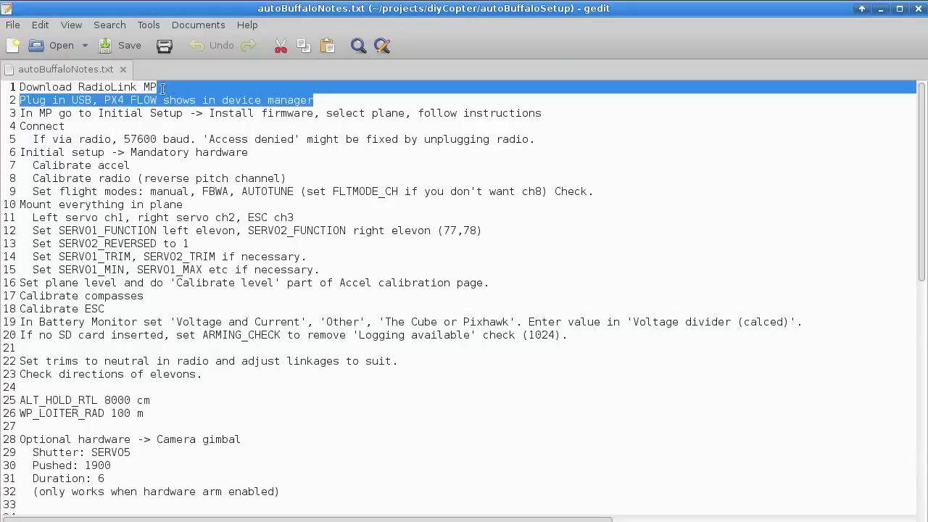
click(167, 87)
double_click(105, 87)
click(109, 87)
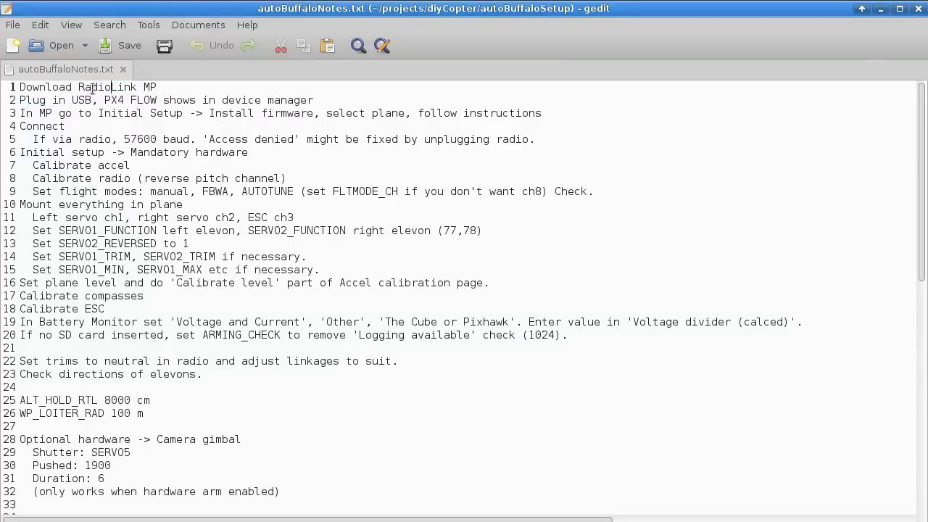
drag(76, 87, 141, 87)
click(110, 87)
drag(78, 87, 145, 89)
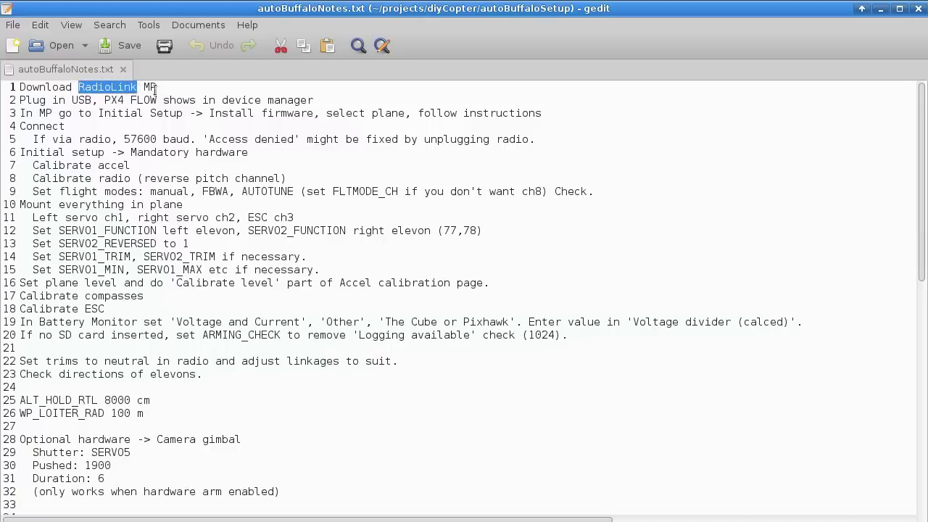
click(154, 87)
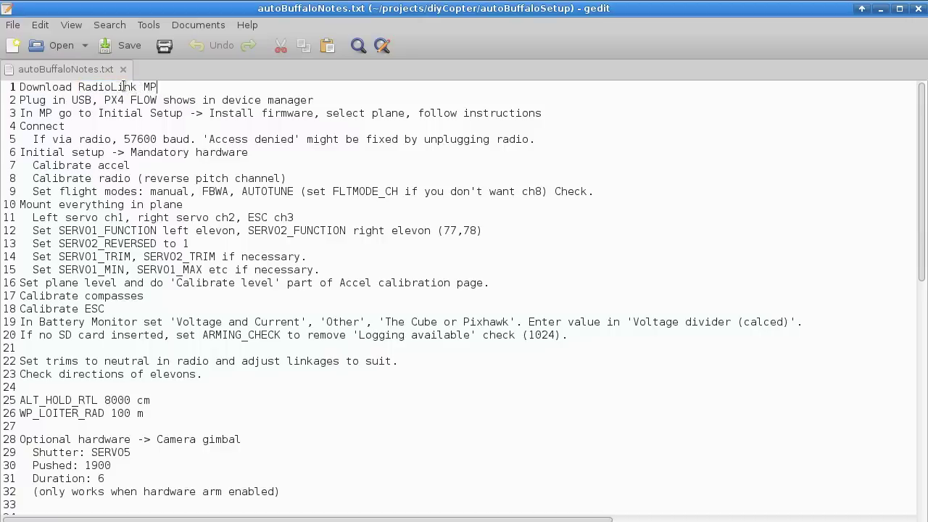
Step: Locate the Mission Planner download on the RadioLink Mini PIX product page in the browser, and return to the notes
key(alt+Tab)
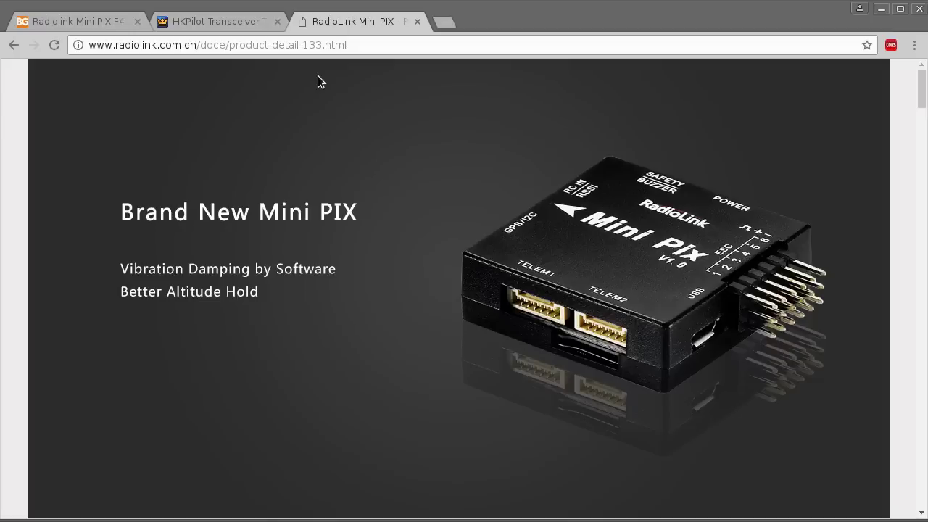
scroll(367, 232, down, 10)
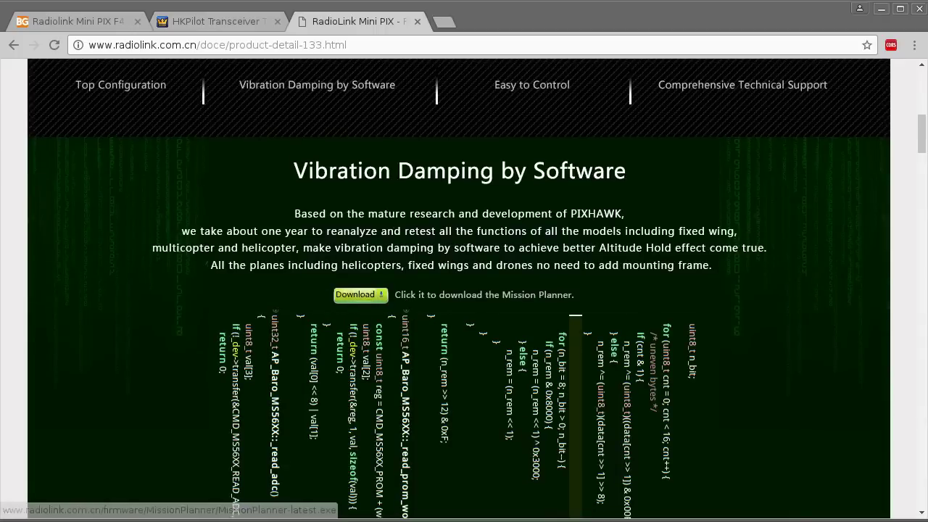
key(alt+Tab)
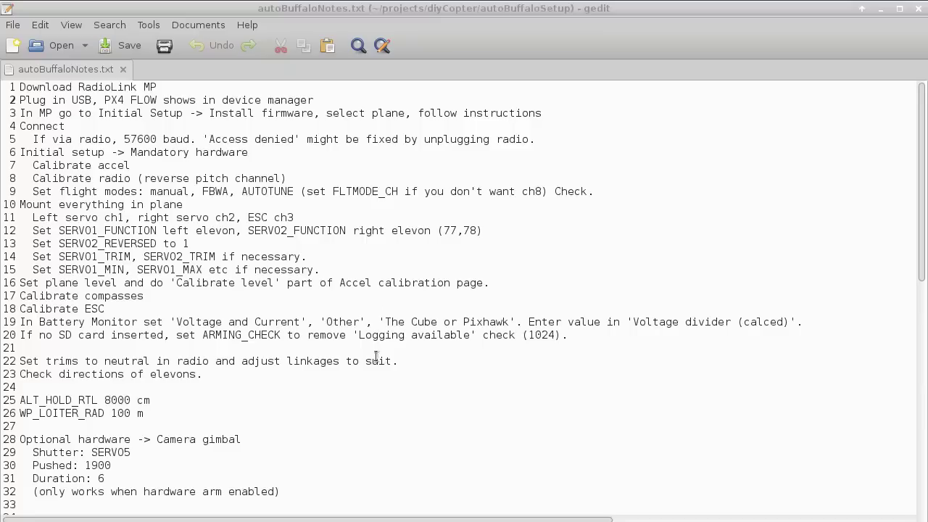
Step: Review the notes line about plugging in USB and finding PX4 FLOW in the device manager
click(20, 101)
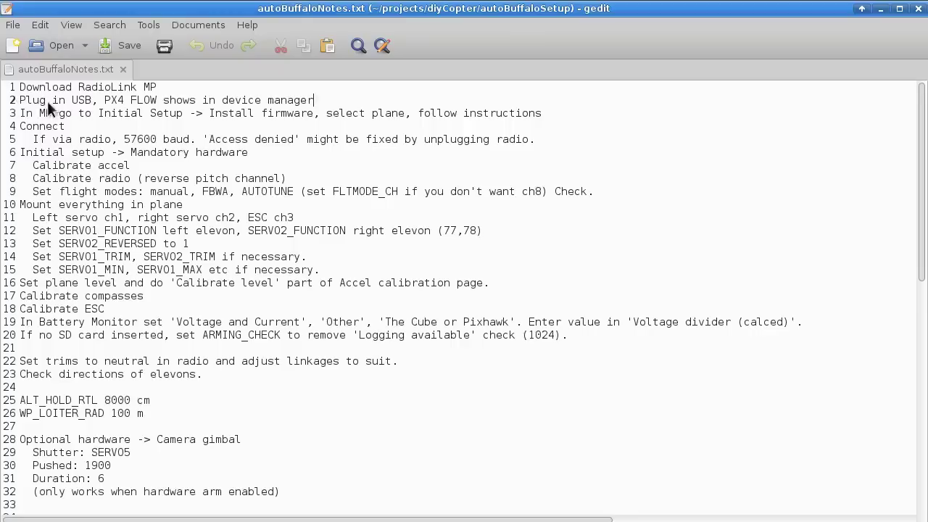
drag(105, 98, 156, 99)
click(134, 99)
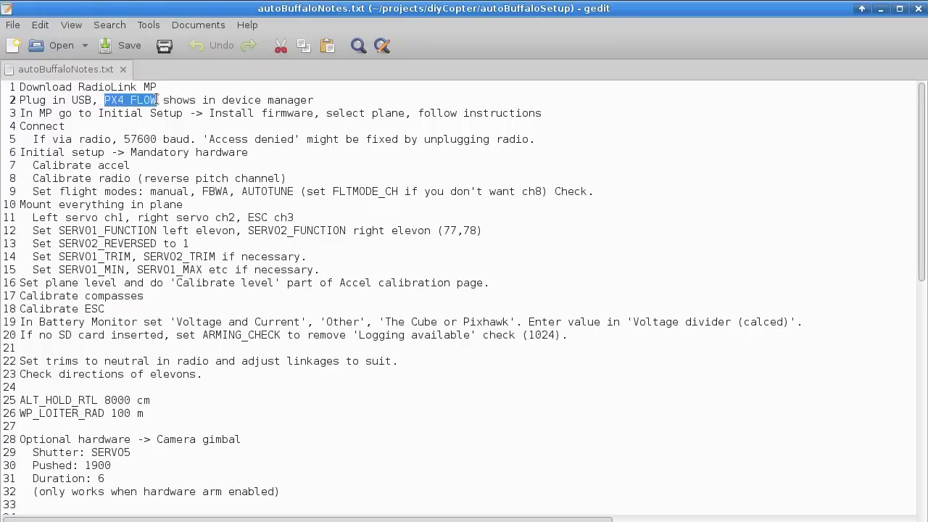
click(241, 100)
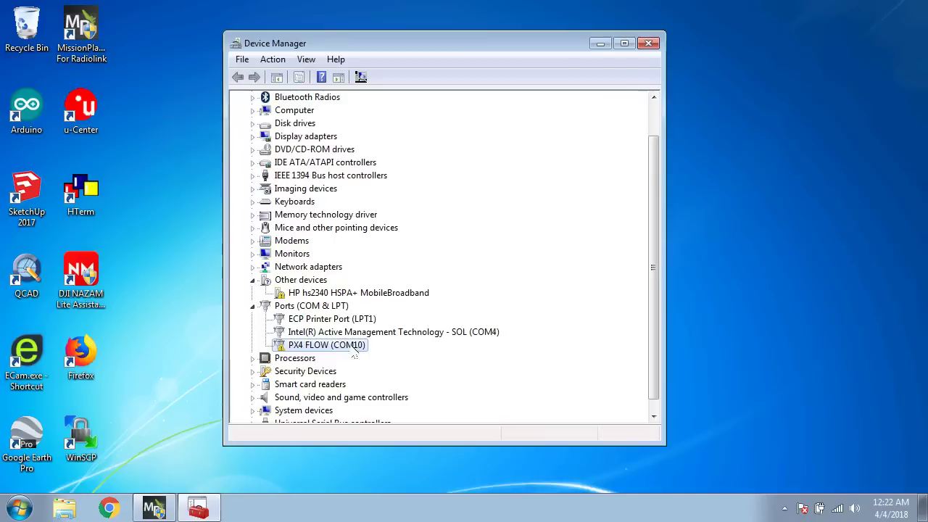
Step: Bring up Mission Planner and review the notes line on installing plane firmware through Initial Setup
click(153, 509)
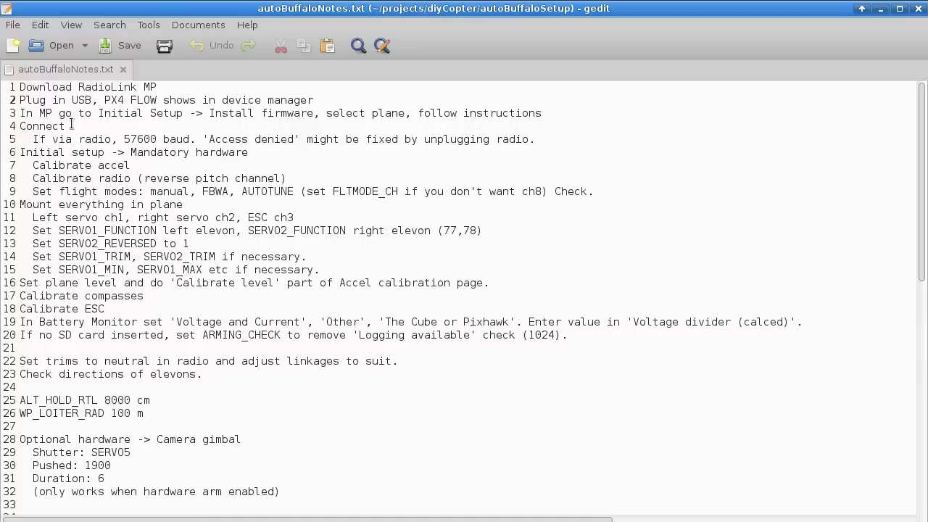
drag(98, 113, 404, 113)
click(326, 113)
click(433, 113)
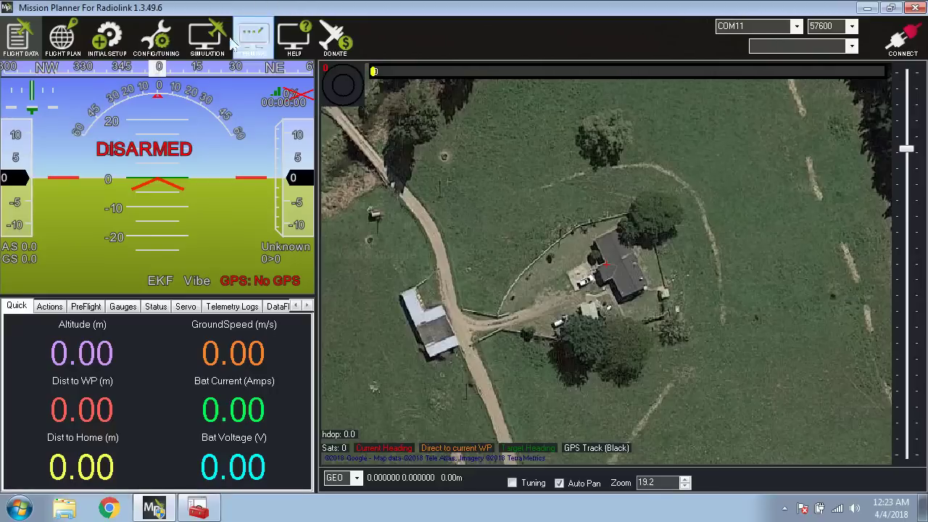
Step: Install the ArduPlane V3.8.4 firmware on the flight controller from Mission Planner's initial setup, confirming the upload
click(108, 42)
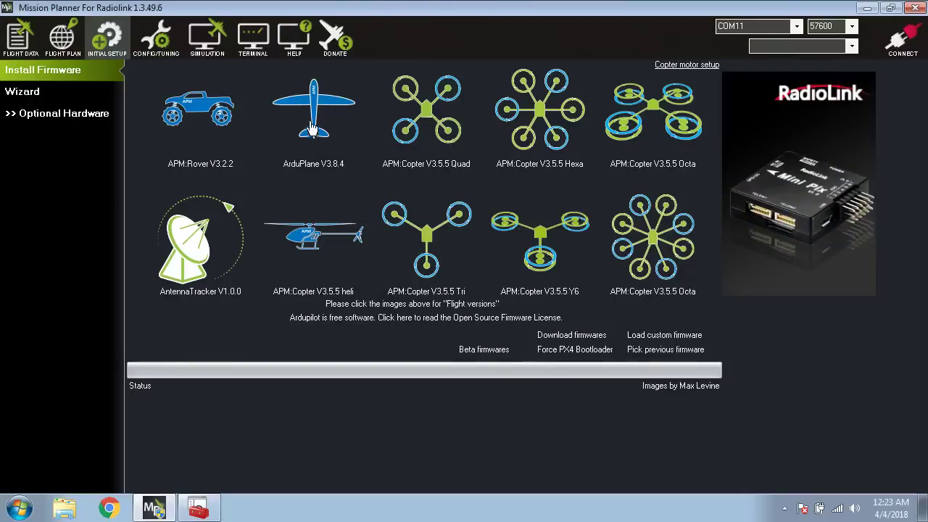
click(311, 123)
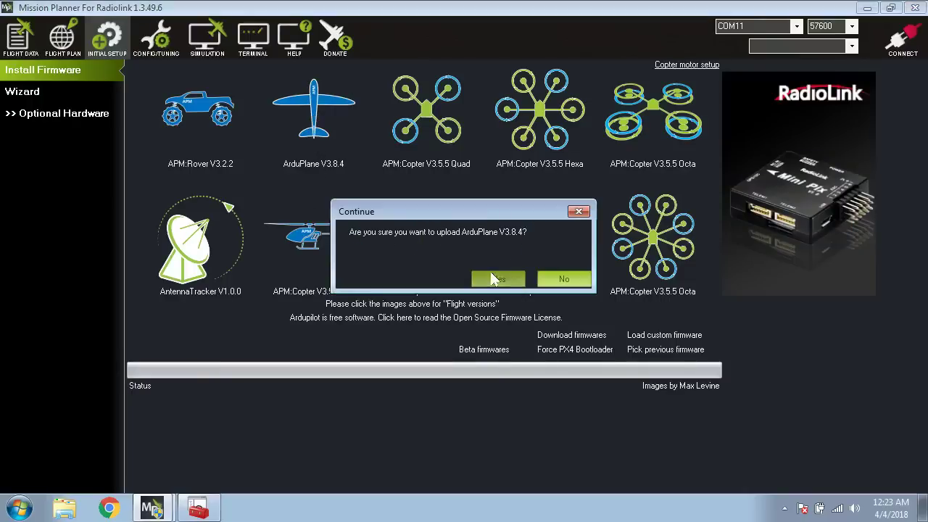
click(501, 280)
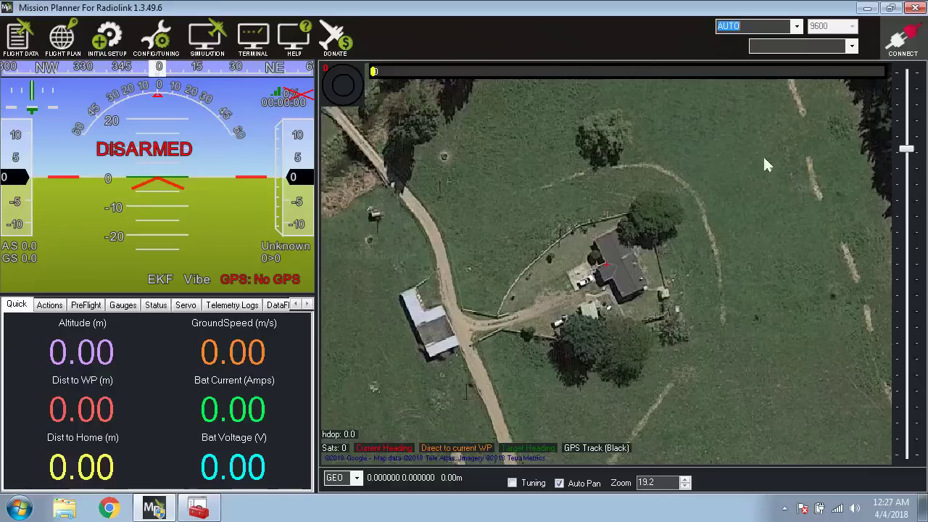
Step: Select AUTO as the connection port and examine the other available ports
click(796, 28)
click(737, 42)
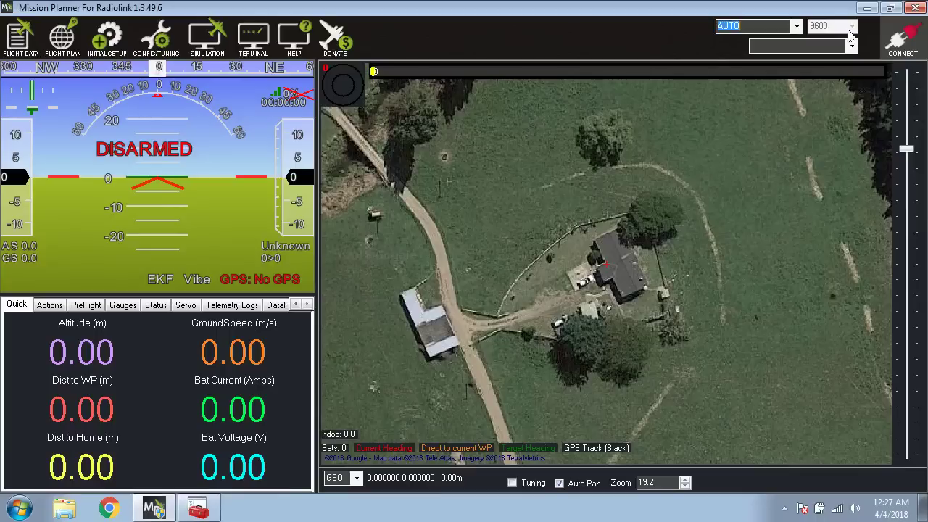
click(797, 28)
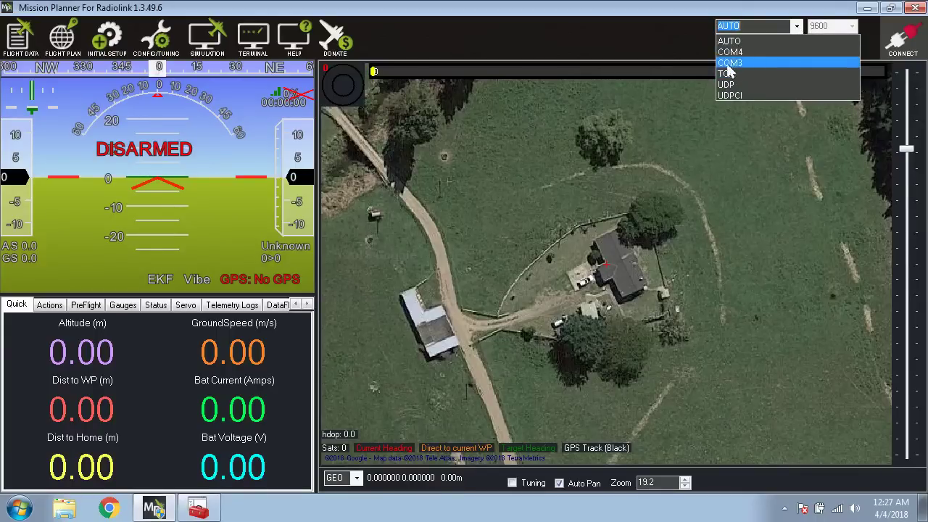
Step: Check the PX4 FLOW COM port in Device Manager against Mission Planner's connection settings
click(198, 508)
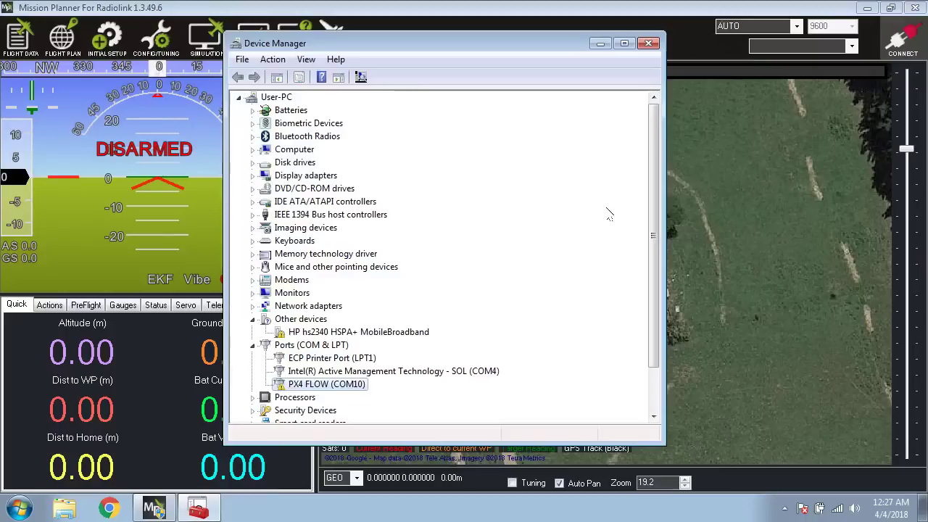
click(667, 8)
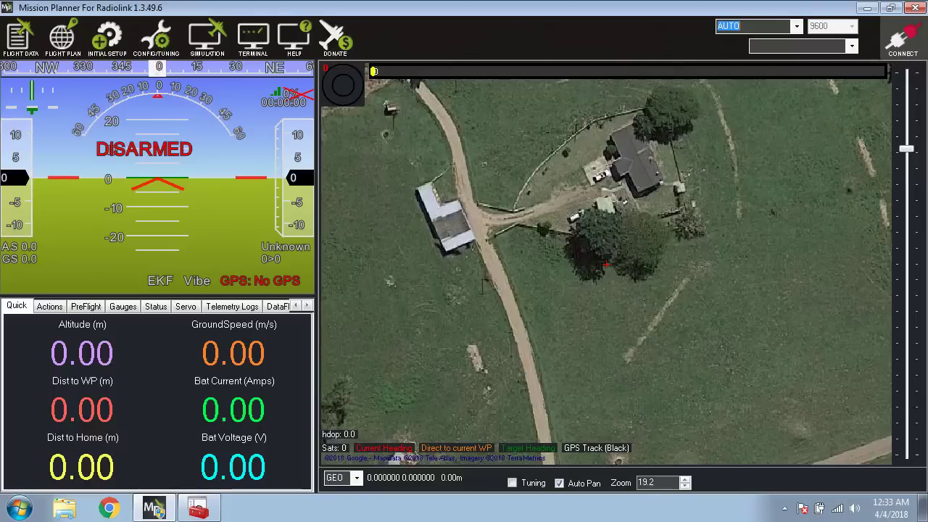
click(198, 507)
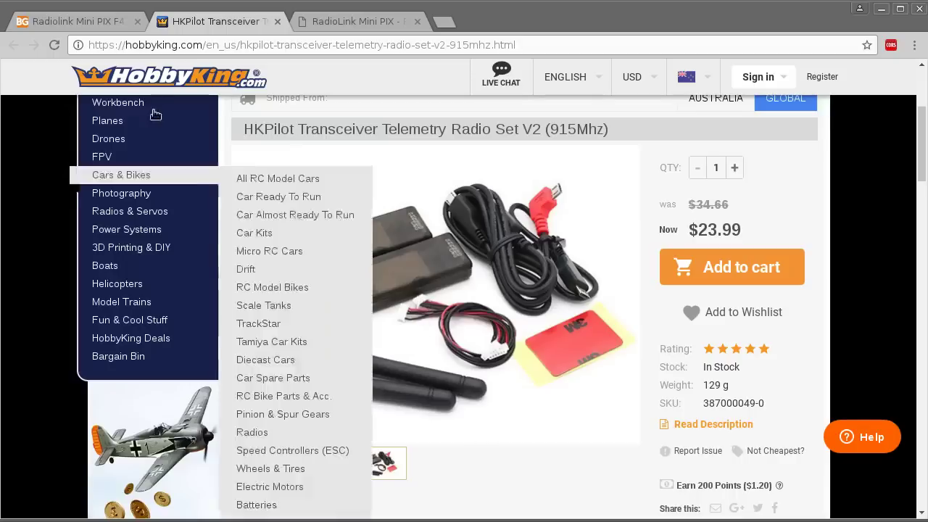
Step: View the Mini PIX accessories on Banggood and the HKPilot 915 MHz telemetry radio set on HobbyKing in the browser
click(87, 21)
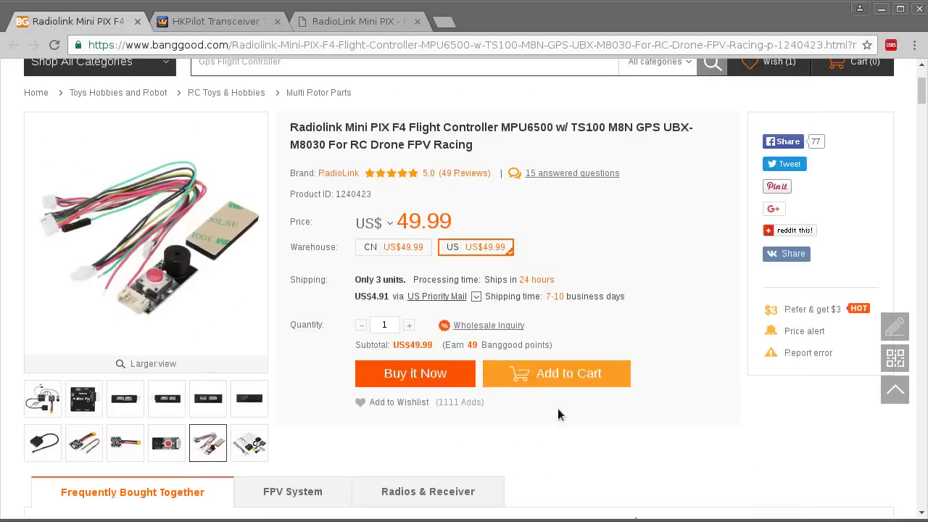
click(218, 21)
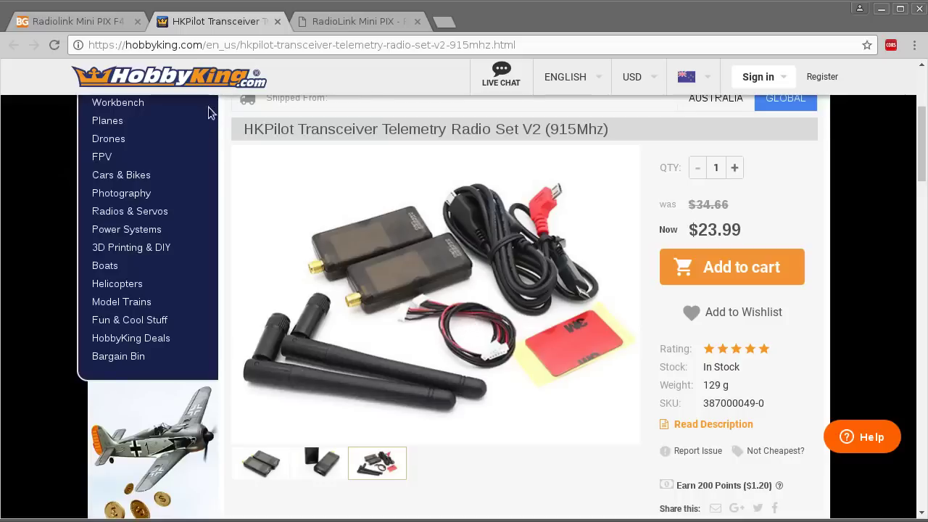
Step: Examine the Mini PIX connectors diagram on the Banggood product page and return to the HKPilot telemetry radio listing
click(88, 26)
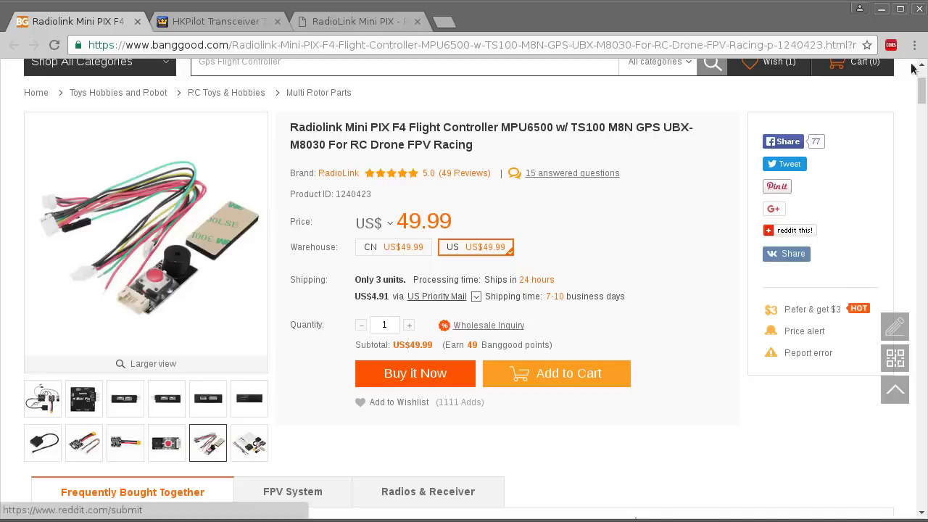
drag(918, 87, 914, 228)
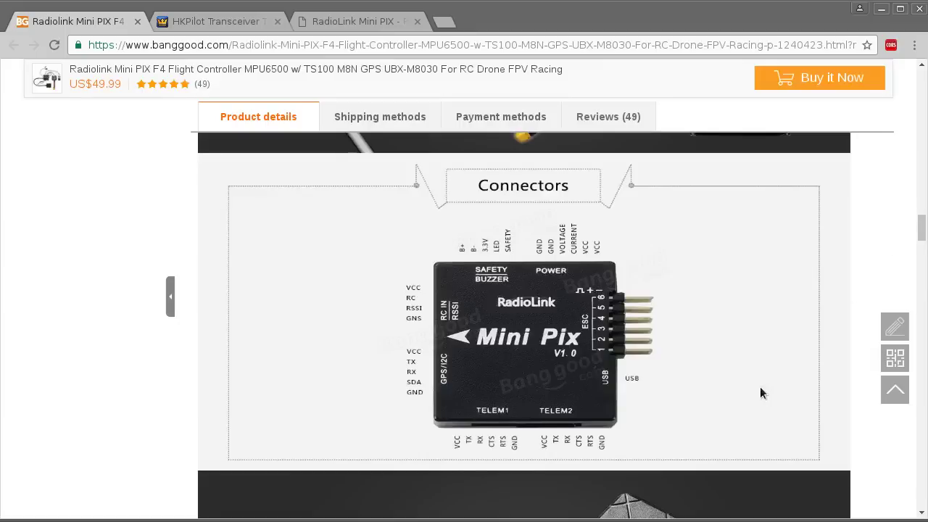
scroll(761, 393, down, 3)
scroll(779, 354, up, 2)
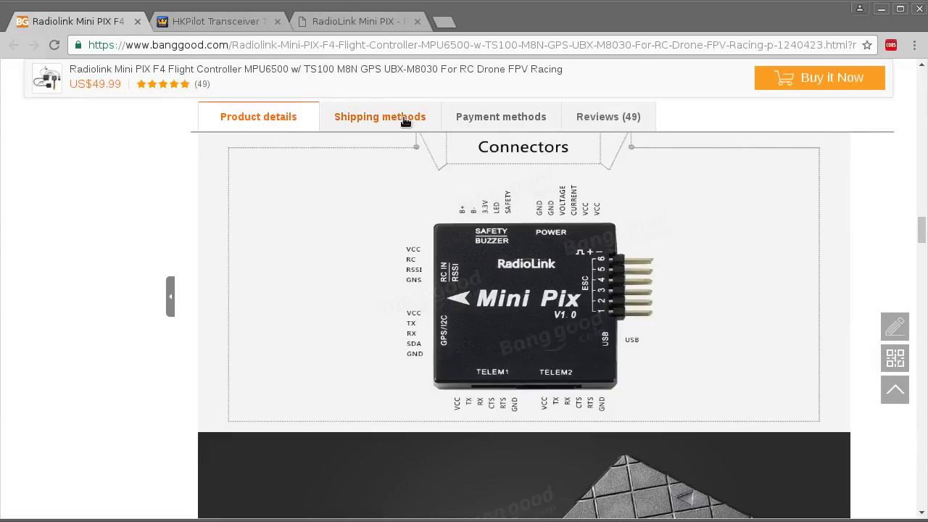
click(245, 24)
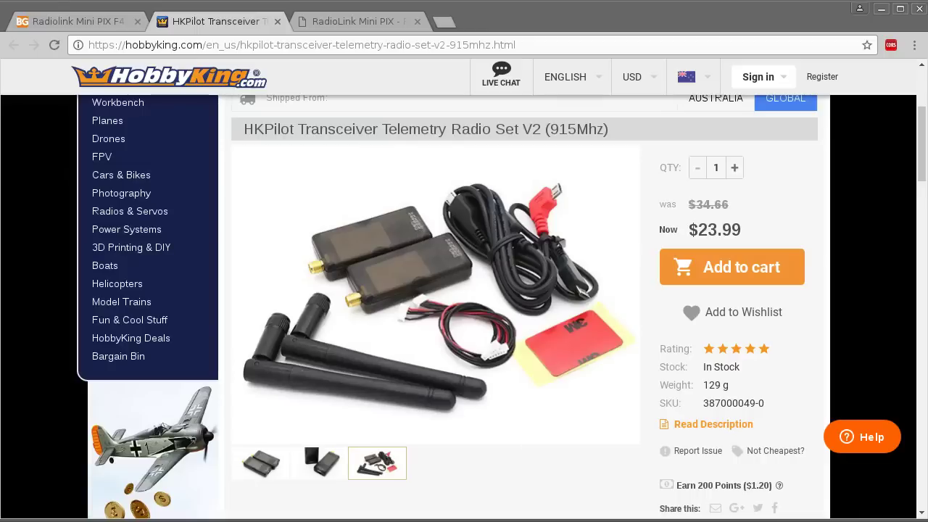
Step: Review the setup notes on connecting via radio at 57600 baud and fixing the 'Access denied' error
key(alt+Tab)
drag(34, 139, 192, 139)
drag(124, 139, 156, 139)
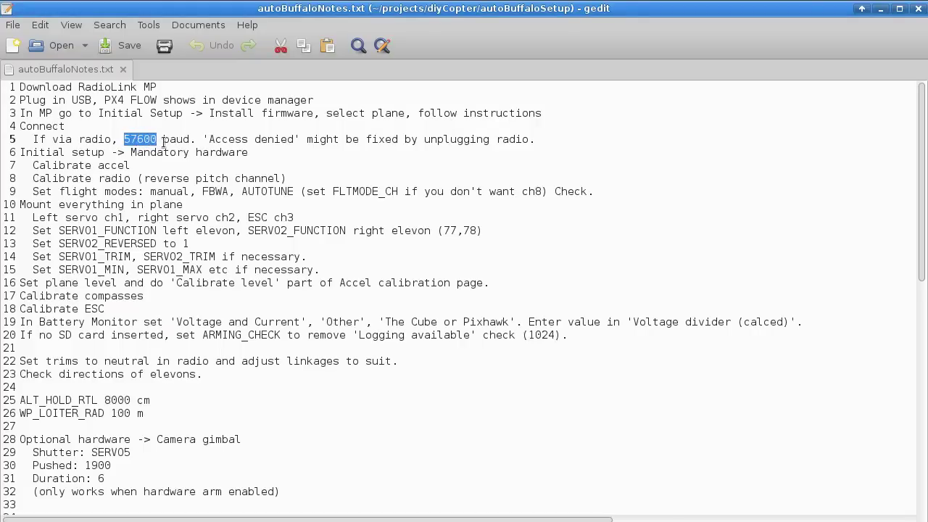
drag(206, 139, 300, 139)
click(306, 139)
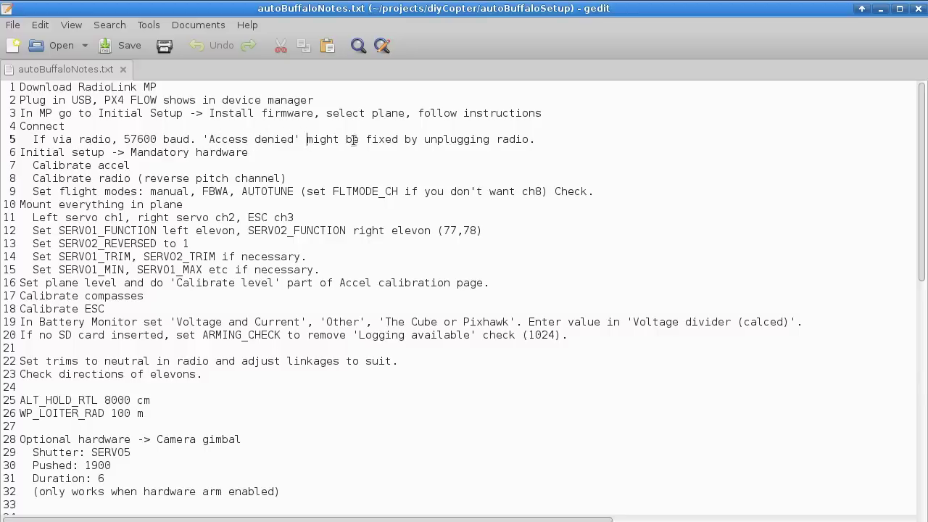
mouse_move(307, 140)
mouse_down()
mouse_move(526, 140)
mouse_move(310, 138)
mouse_up()
click(530, 139)
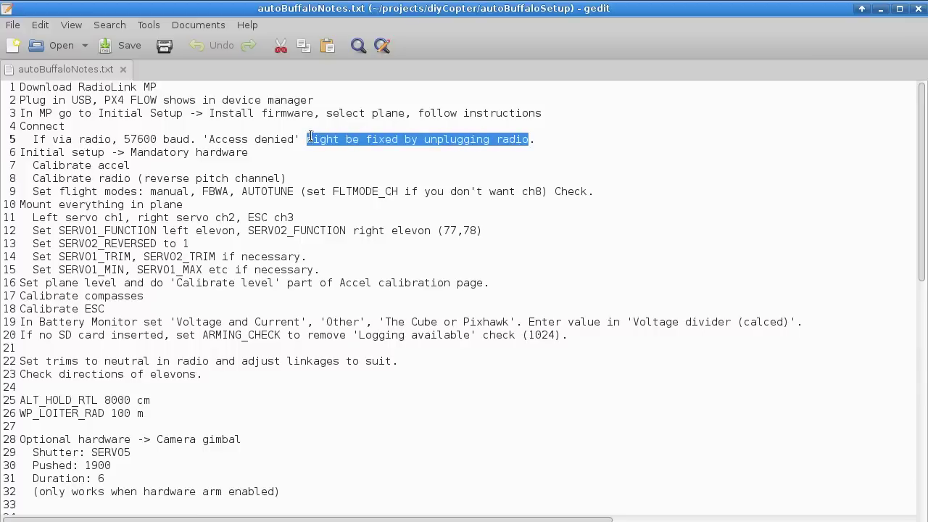
click(315, 139)
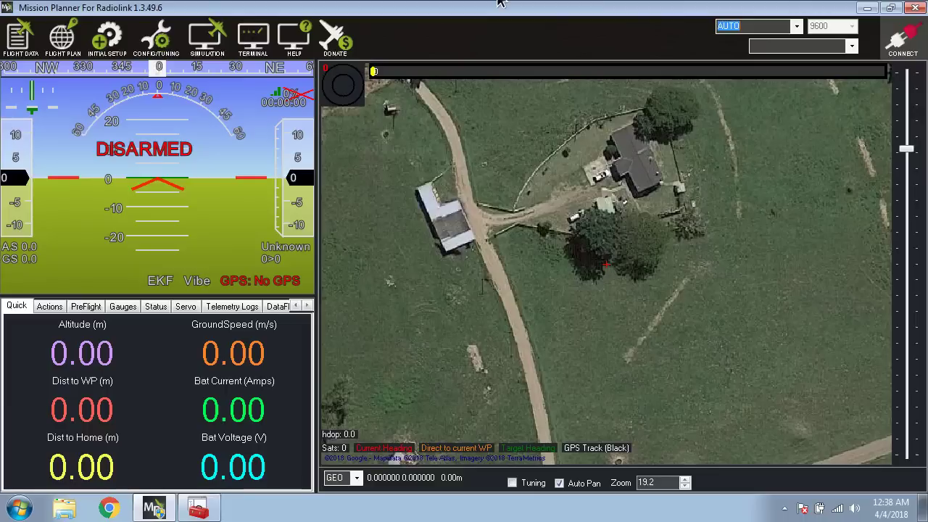
Step: Examine the available connection ports in Mission Planner and connect to the flight controller using AUTO
click(796, 27)
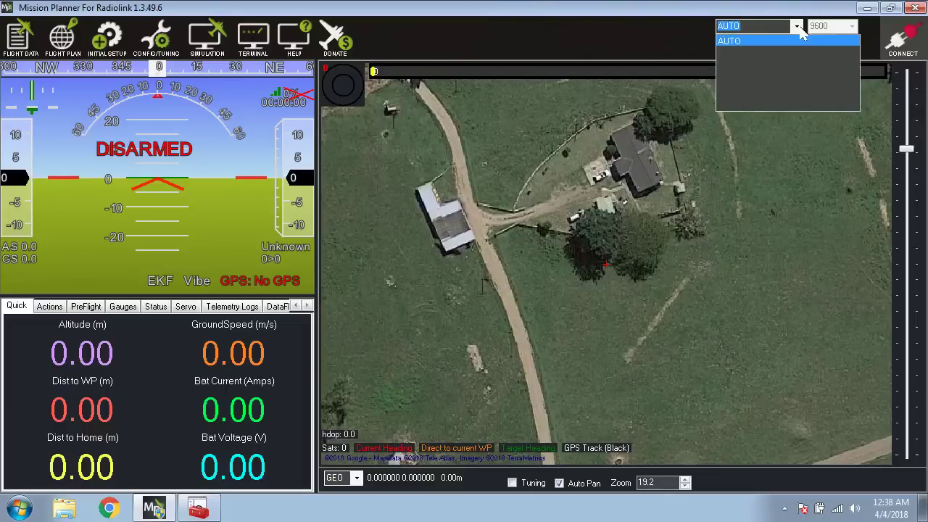
click(731, 41)
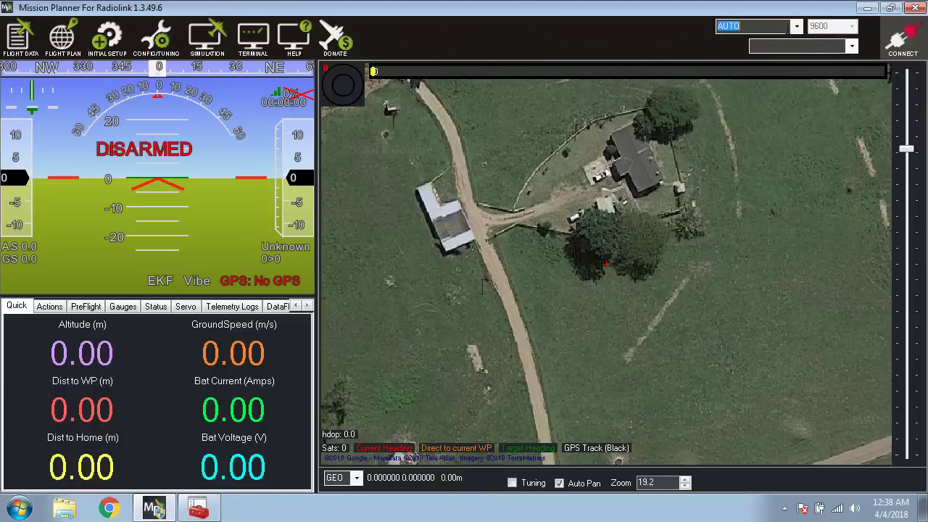
click(796, 26)
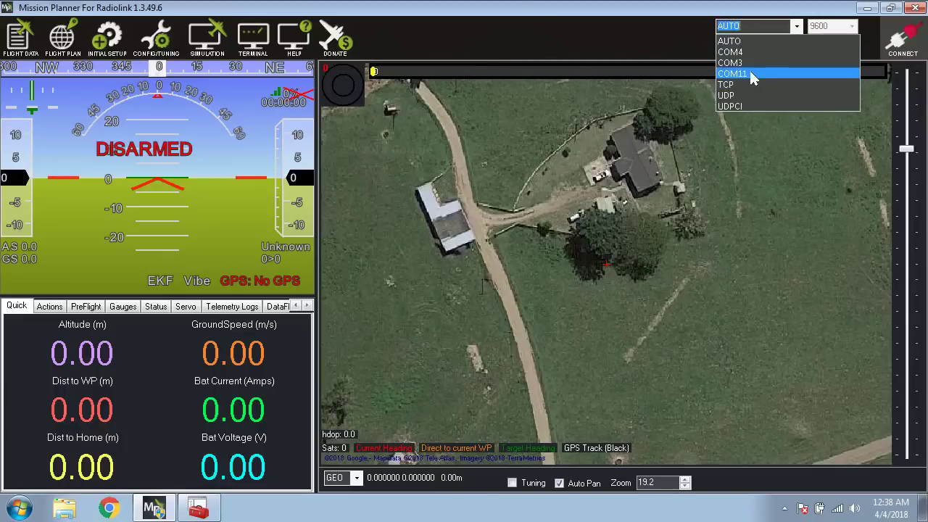
click(691, 47)
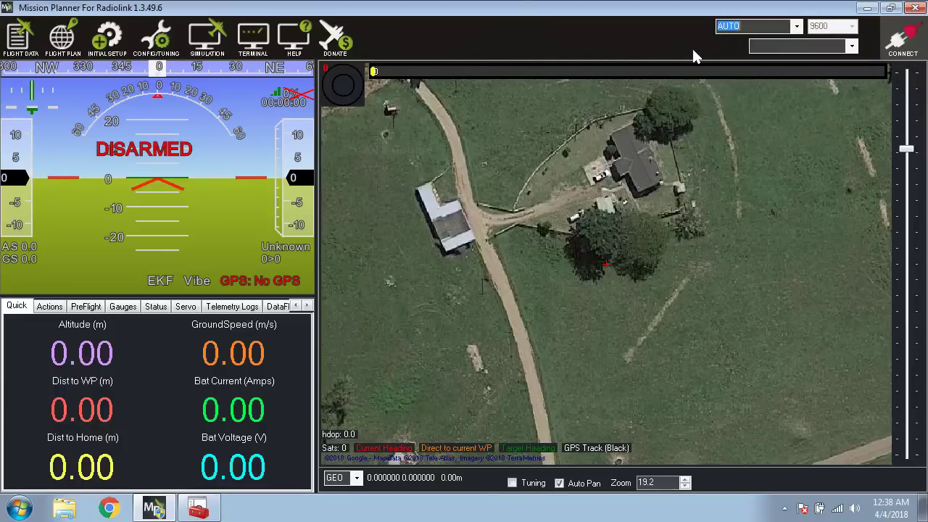
click(899, 42)
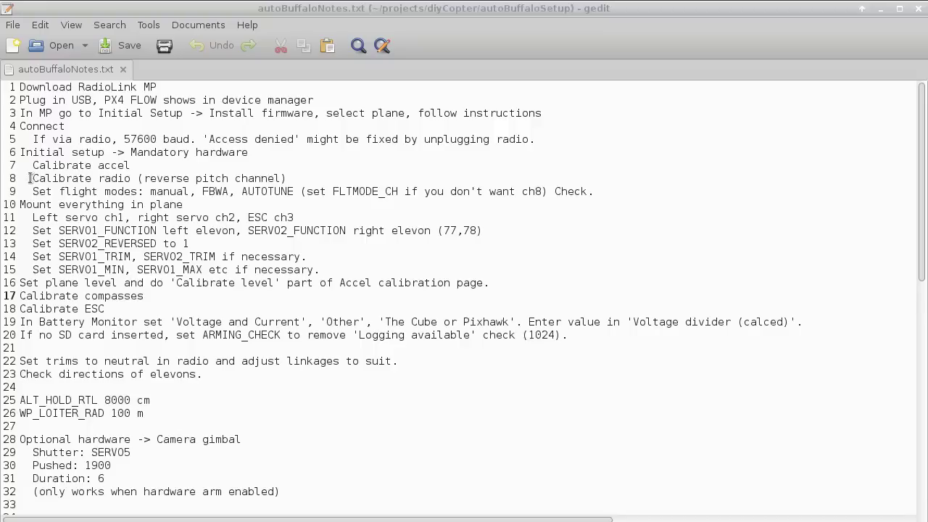
Step: Review the mandatory hardware section of the setup notes, including the compass calibration and plane level lines
drag(19, 152, 138, 335)
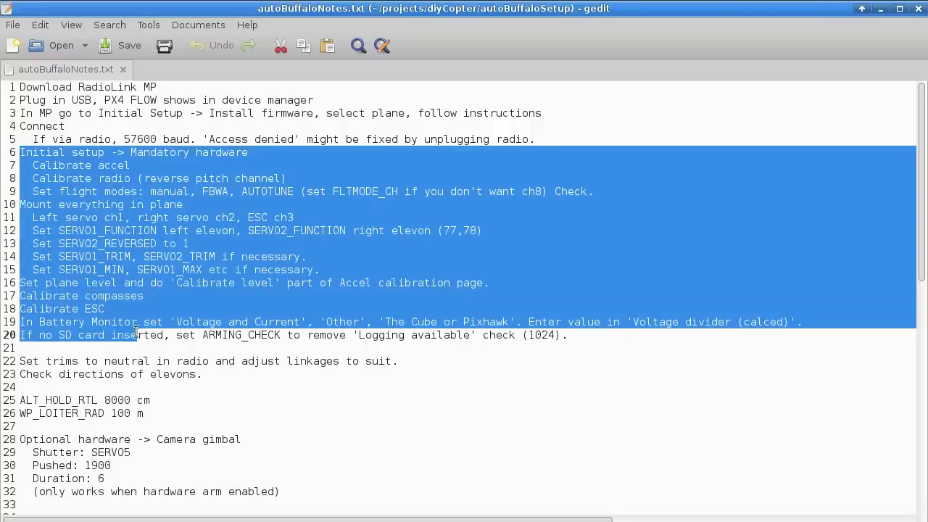
click(208, 256)
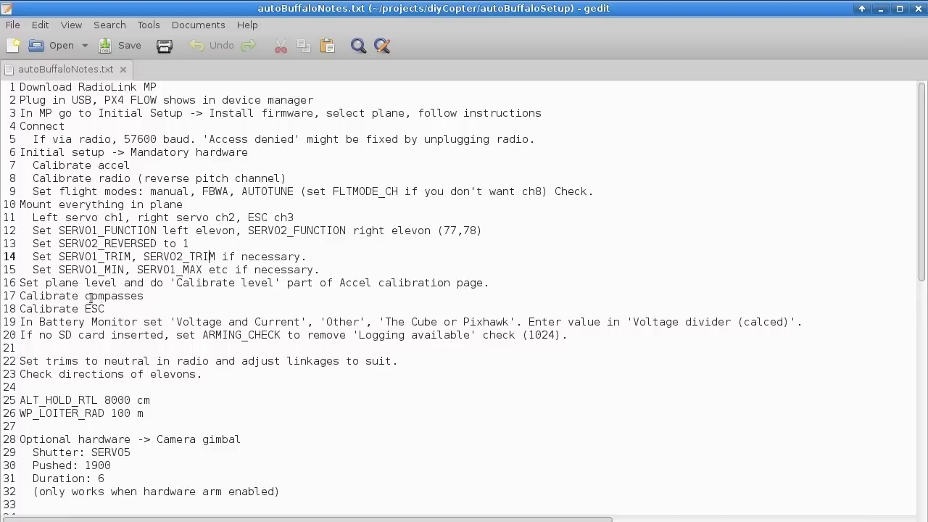
drag(85, 296, 148, 296)
click(135, 296)
click(147, 296)
key(shift+Left)
key(shift+Left)
key(shift+Left)
key(shift+Left)
key(shift+Left)
key(shift+Left)
key(shift+Left)
key(shift+Left)
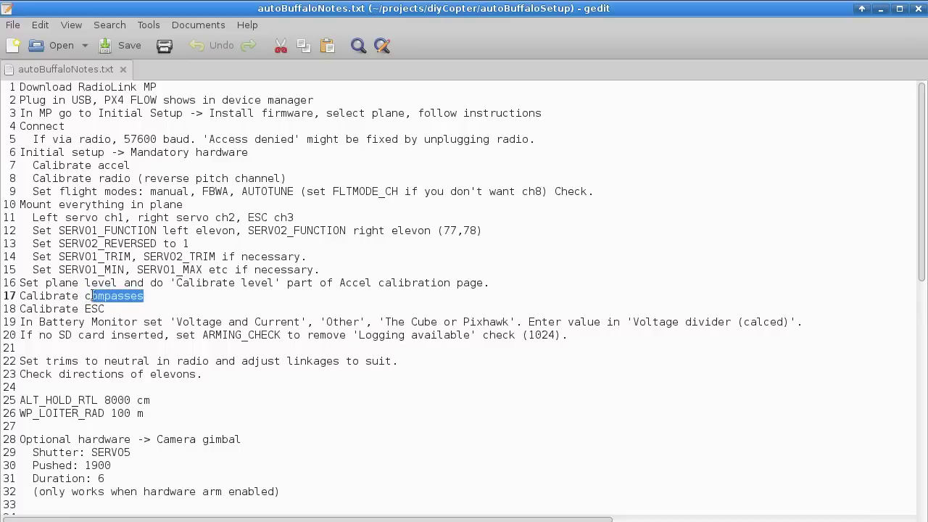
click(125, 296)
drag(54, 283, 124, 283)
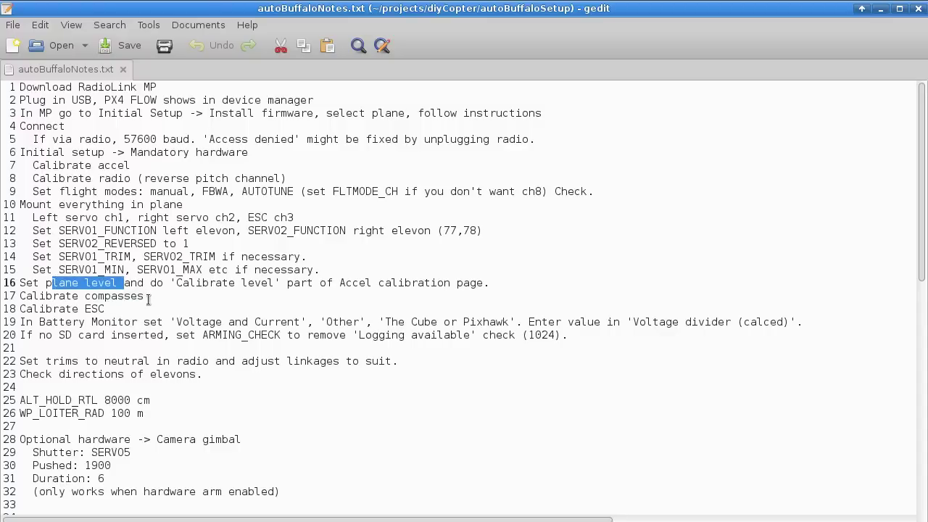
Step: Review the notes on mounting everything in the plane and assigning the servo channels and functions
triple_click(65, 218)
click(62, 220)
drag(39, 217, 99, 245)
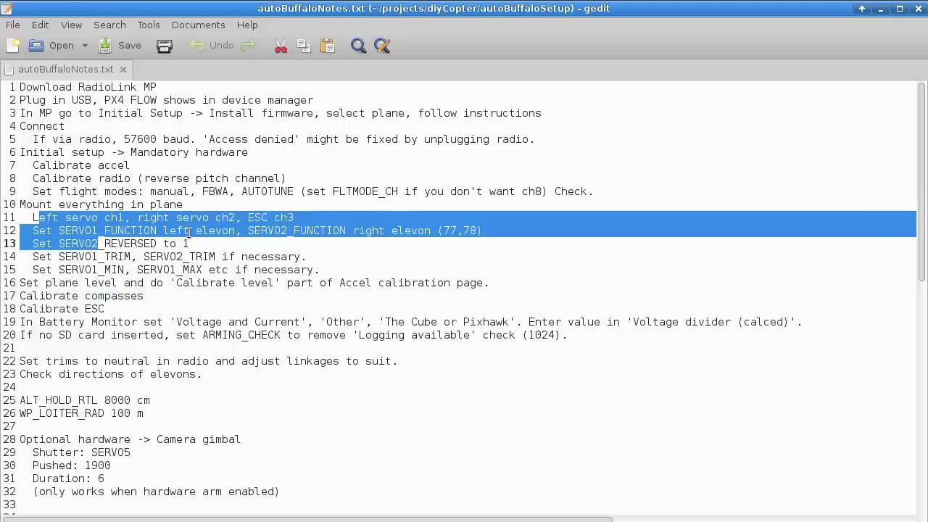
click(22, 205)
drag(20, 204, 185, 206)
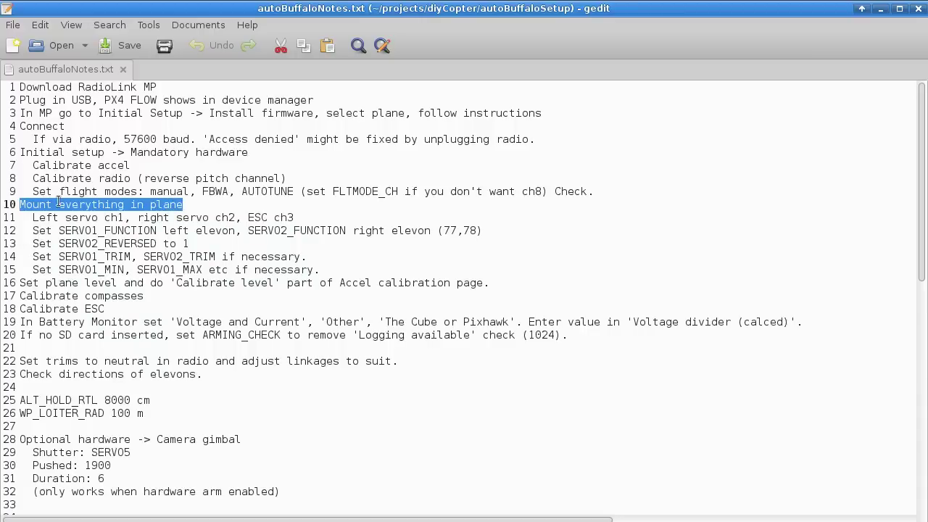
Step: Review the notes' calibration and flight mode items, and open the Accel Calibration page in Mission Planner's mandatory hardware setup
drag(33, 165, 57, 191)
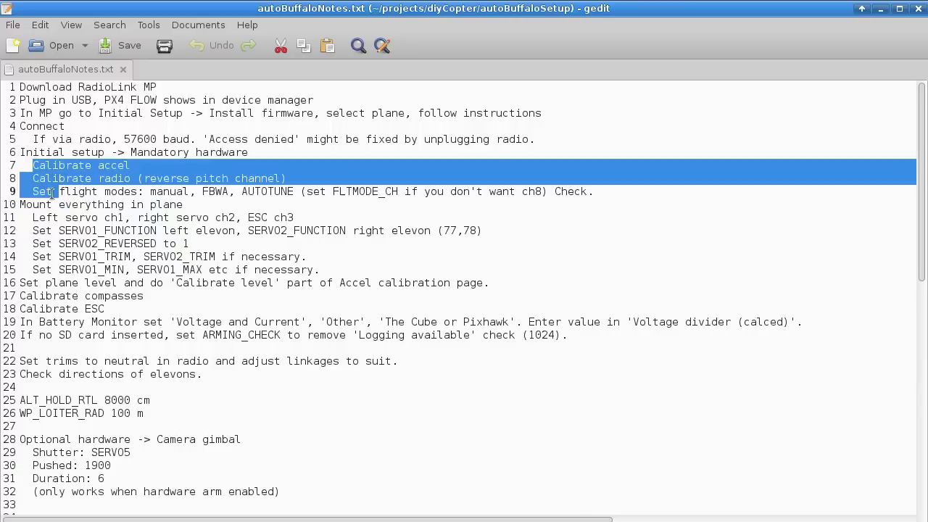
click(137, 165)
drag(34, 166, 131, 165)
click(132, 166)
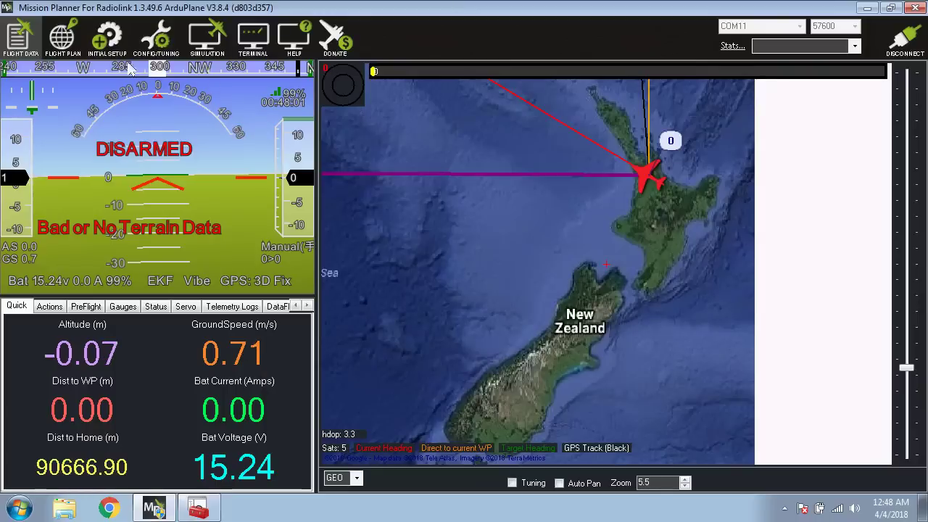
click(105, 45)
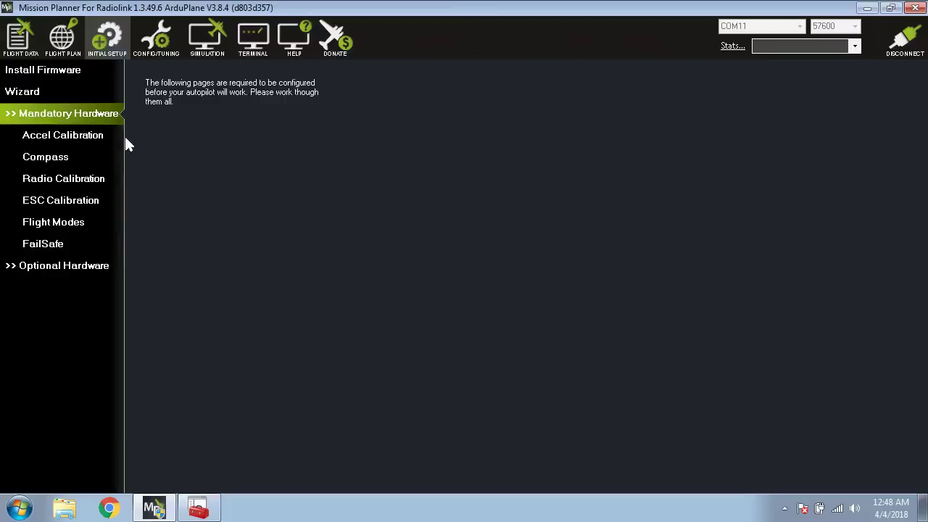
click(48, 136)
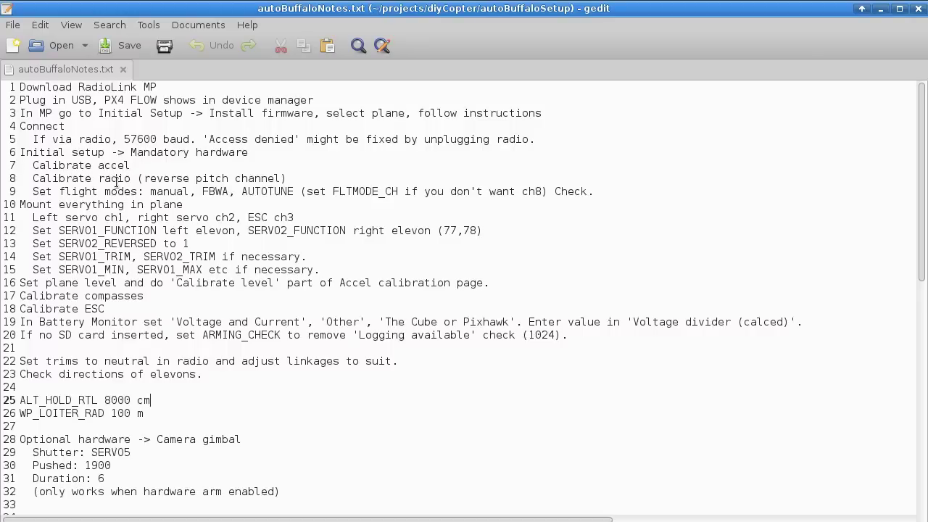
Step: Read the radio calibration note and view the Mini PIX connectors and product photos on Banggood
drag(81, 181, 152, 178)
click(190, 178)
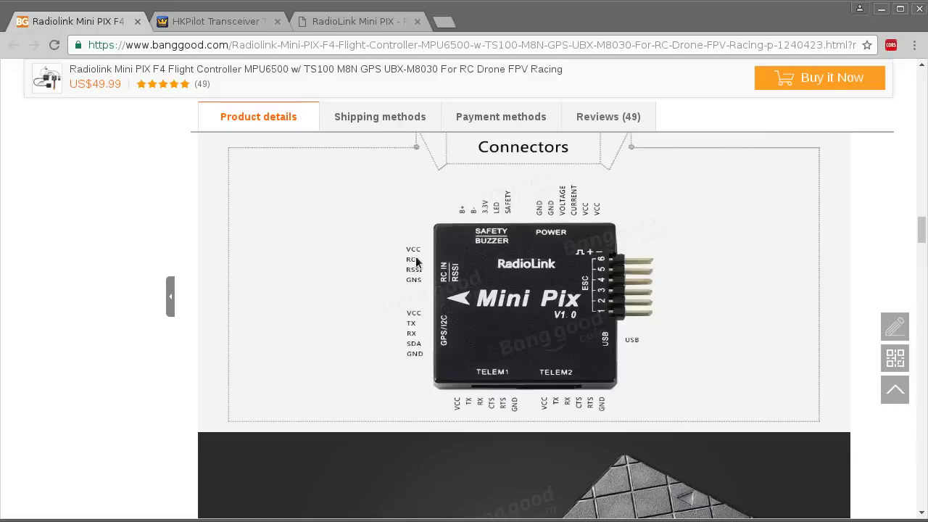
drag(921, 230, 923, 95)
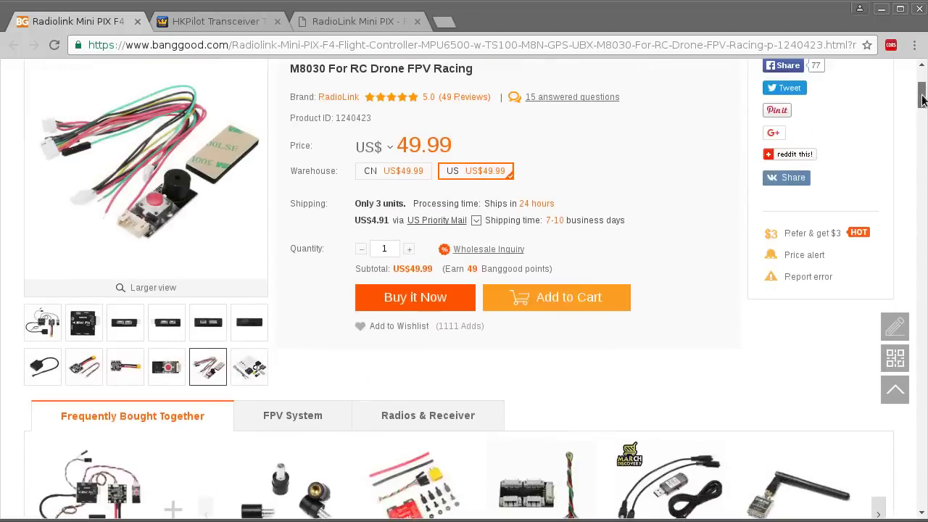
click(70, 142)
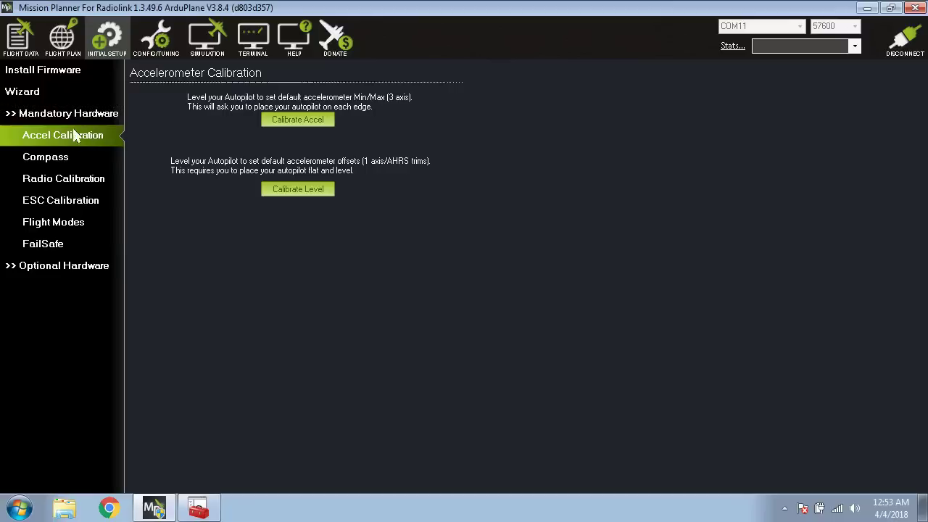
Step: Open the Radio Calibration page and check the pitch channel's Reverse option against the notes
click(48, 177)
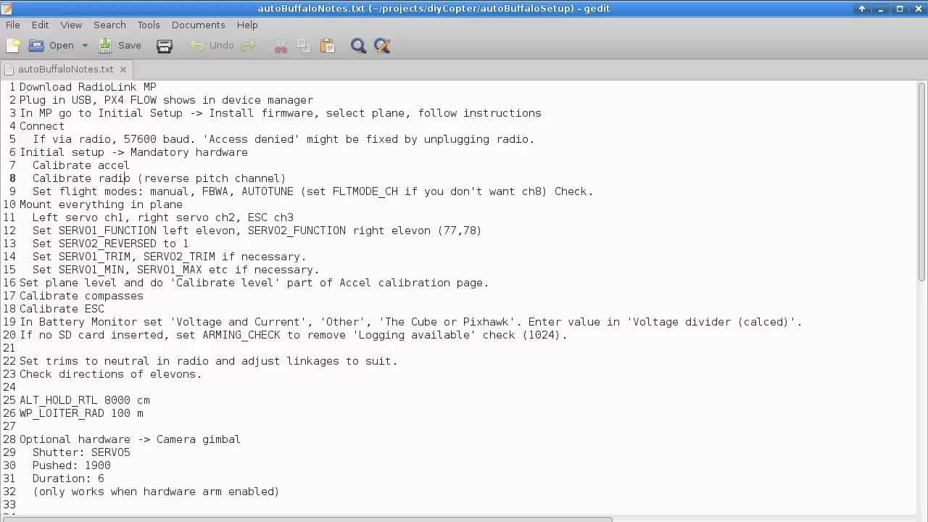
drag(144, 179, 283, 181)
click(289, 179)
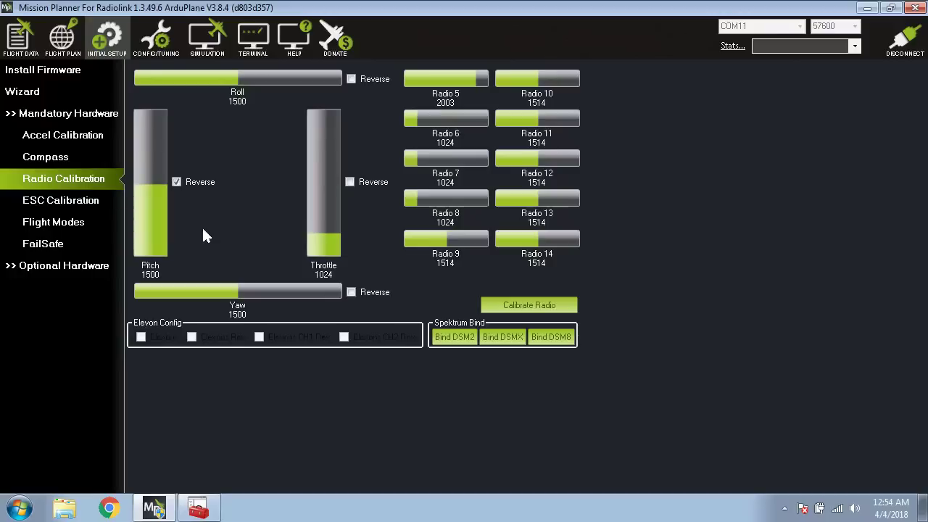
click(177, 182)
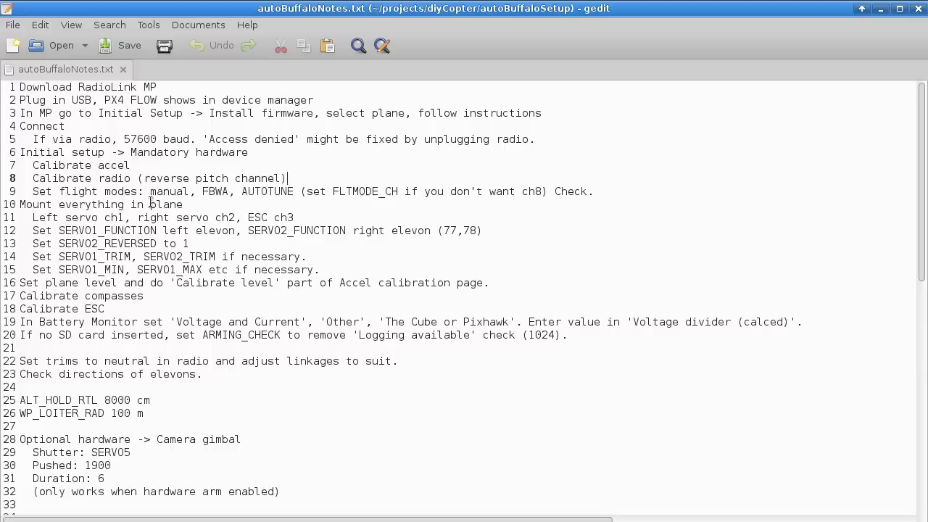
Step: Review the notes on setting the manual, FBWA and AUTOTUNE flight modes and the FLTMODE_CH parameter
drag(34, 191, 229, 192)
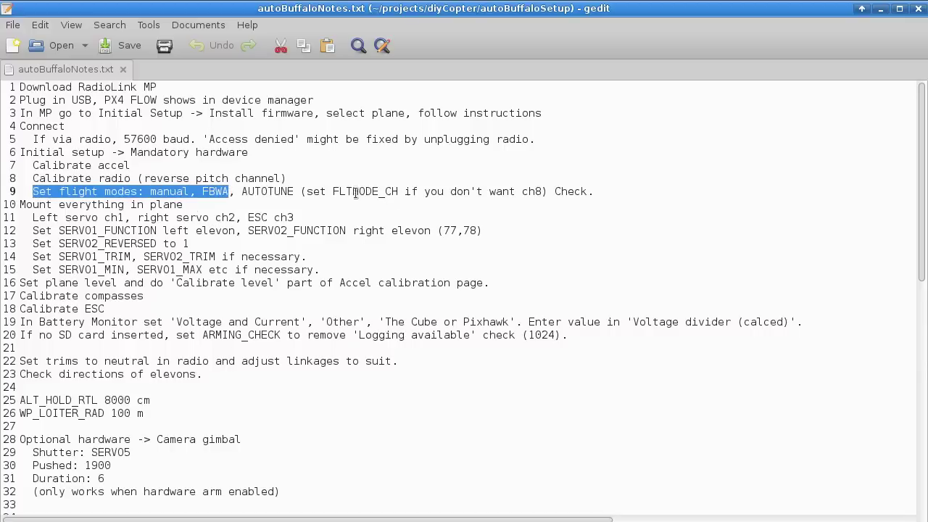
drag(333, 191, 398, 191)
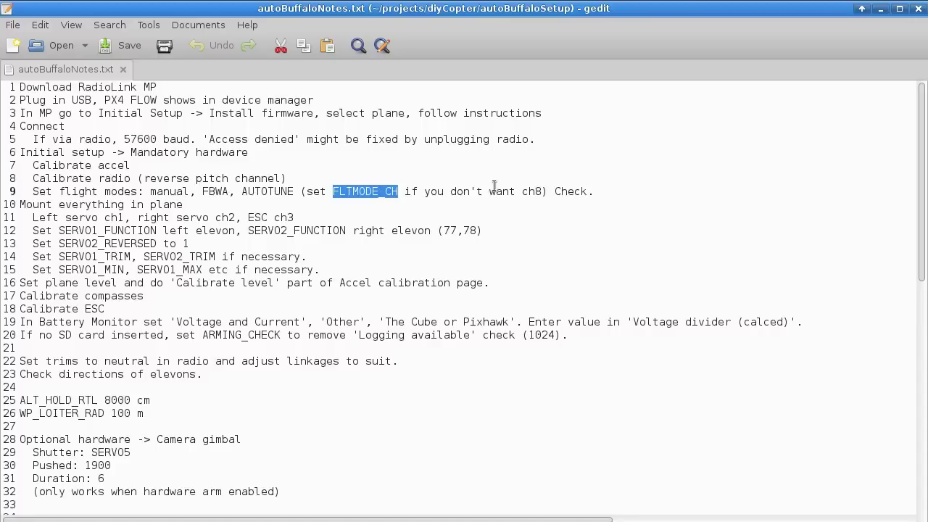
click(400, 191)
drag(333, 191, 529, 191)
click(529, 191)
drag(333, 192, 399, 193)
click(371, 191)
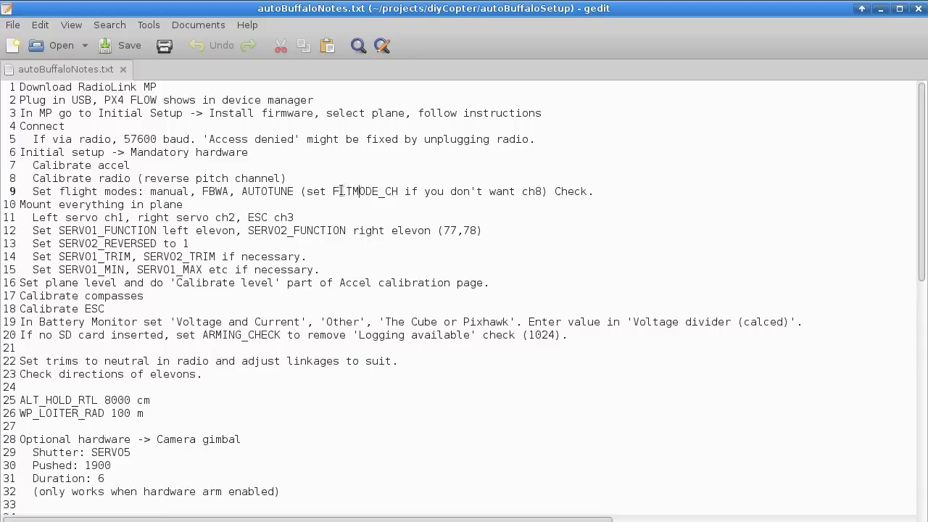
drag(333, 191, 399, 191)
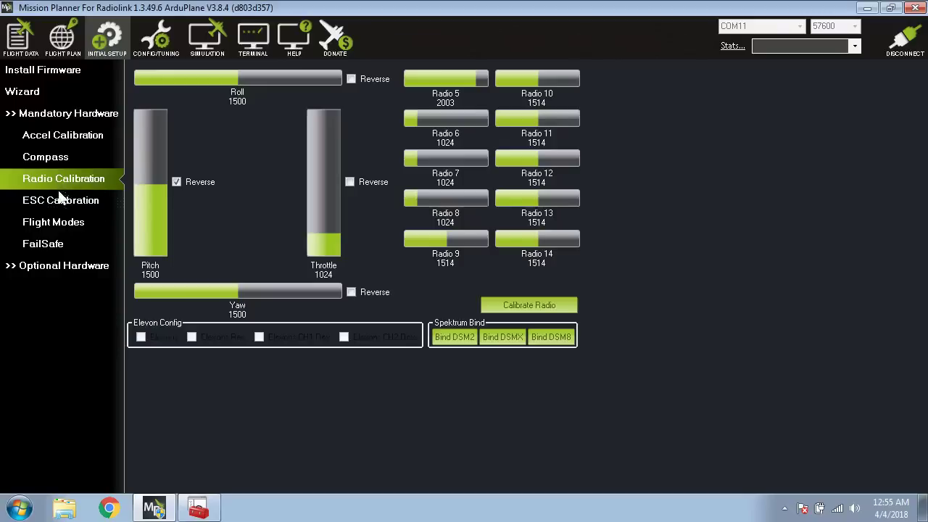
Step: View the Flight Modes page, and find the FLTMODE_CH parameter in the Full Parameter List by searching for FLTMODE_C
click(55, 223)
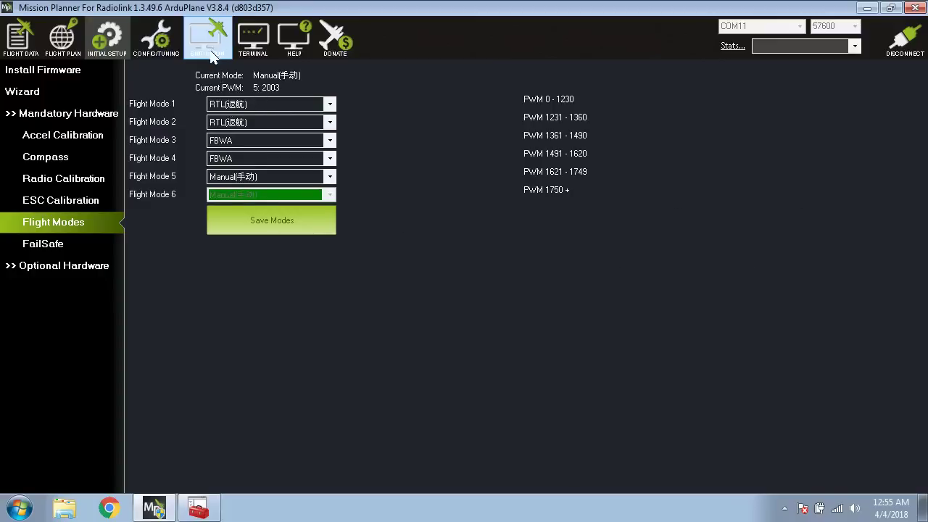
click(158, 42)
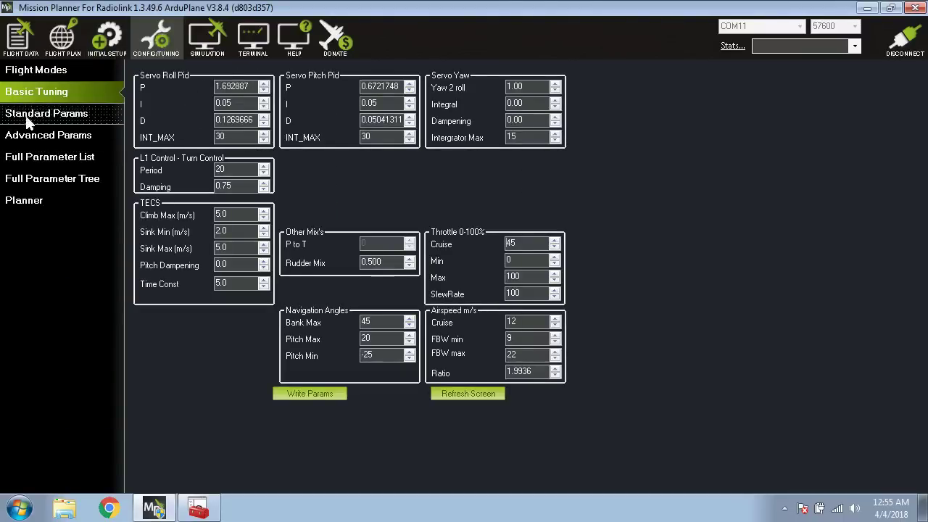
click(49, 155)
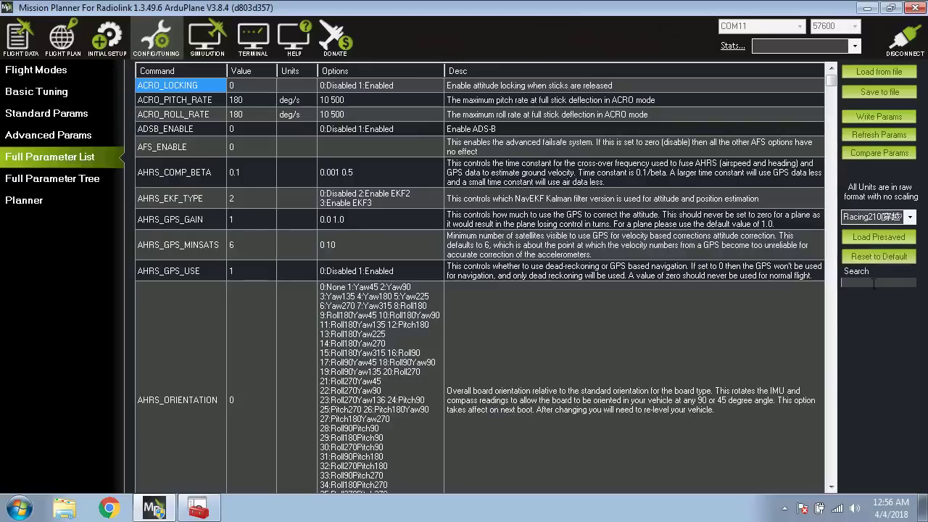
text(FLTMODE)
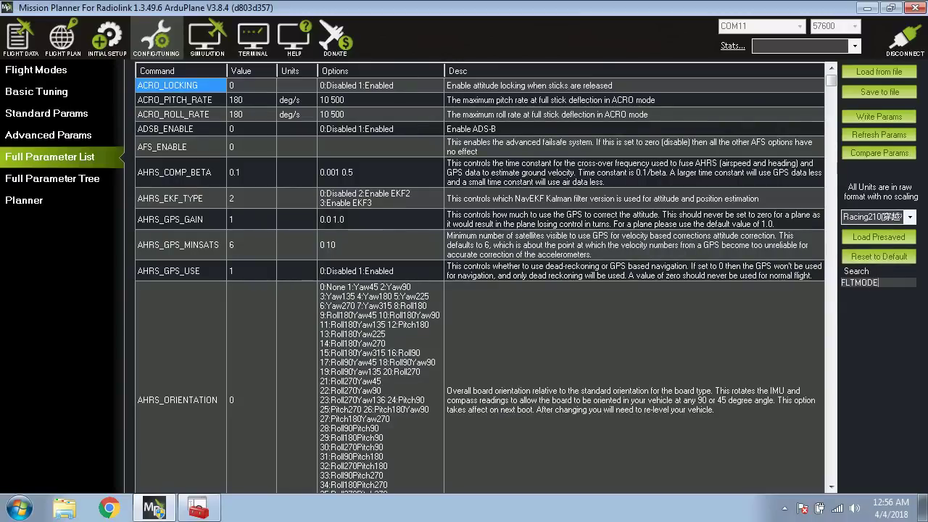
text(_C)
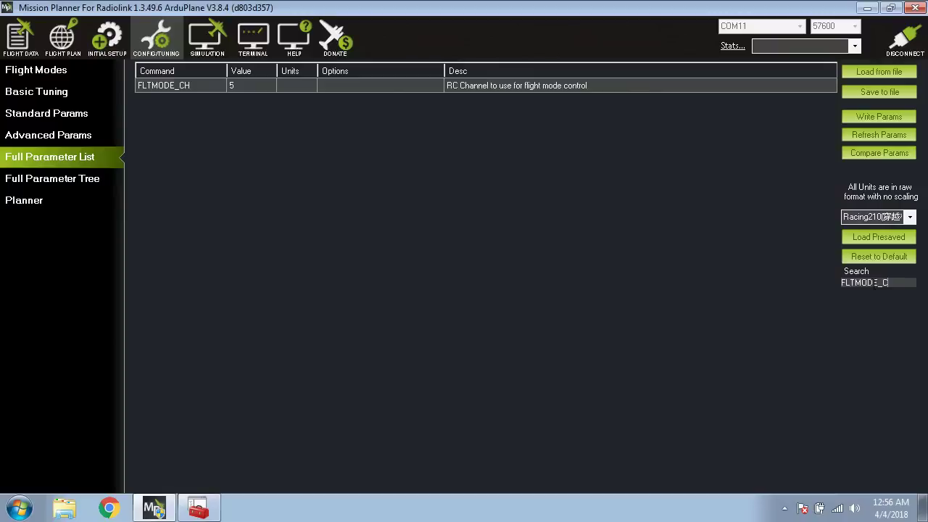
Step: Change the FLTMODE_CH value to 6 and set it back to 5
click(240, 88)
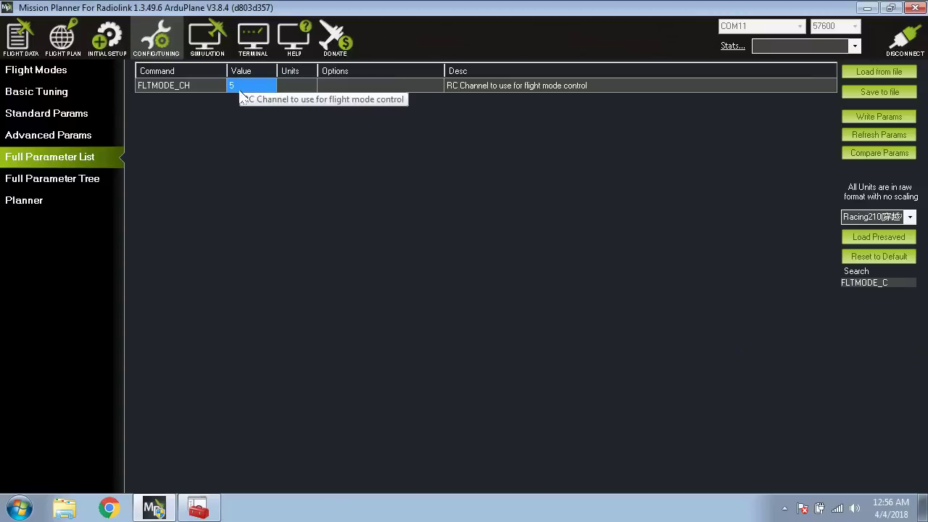
text(6)
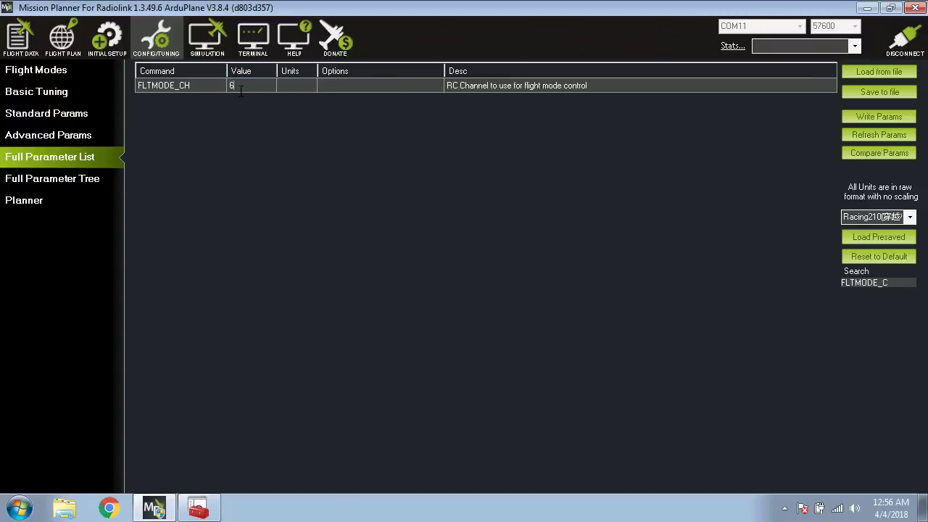
key(Return)
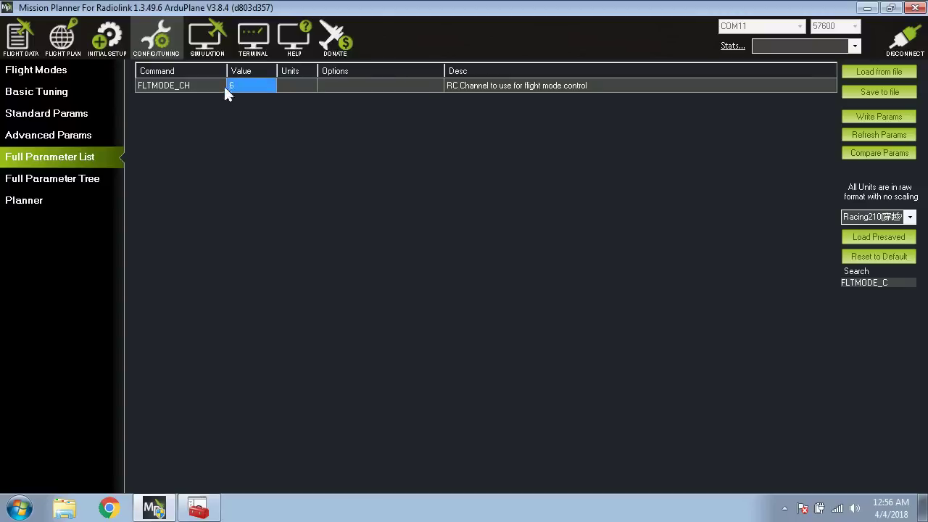
click(428, 87)
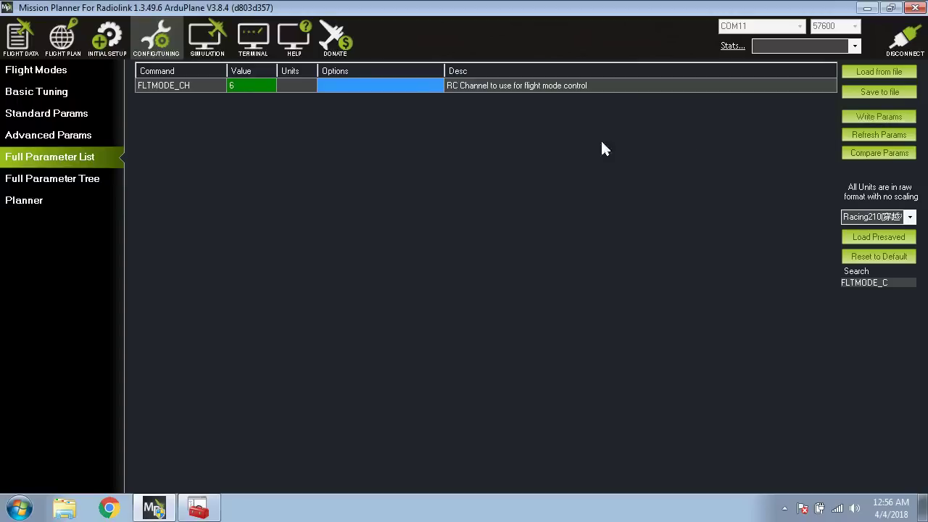
click(253, 88)
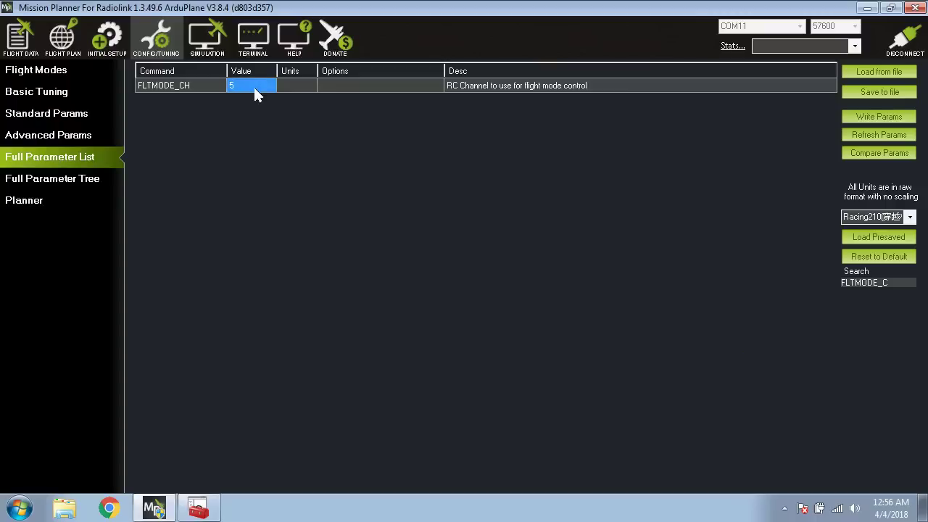
click(368, 87)
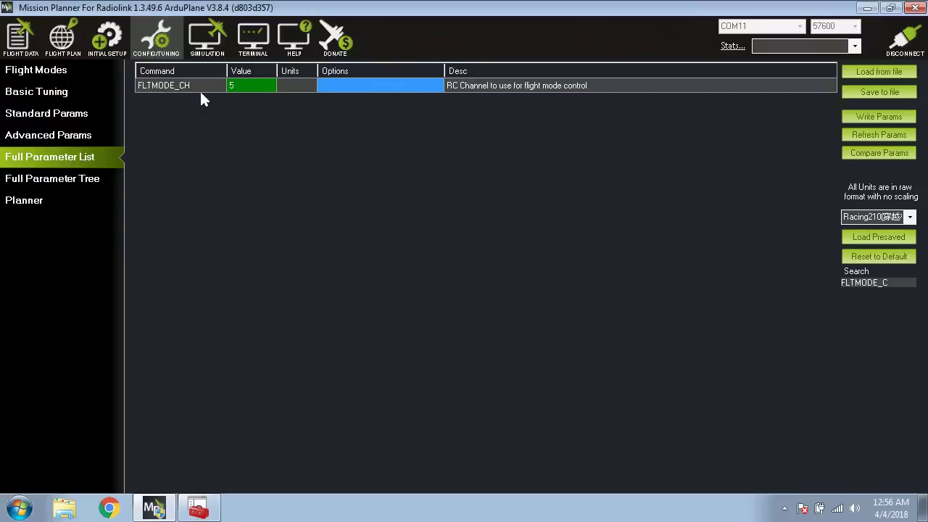
Step: Switch to the notes and reread the manual, FBWA and AUTOTUNE entries in the flight modes line
key(alt+Tab)
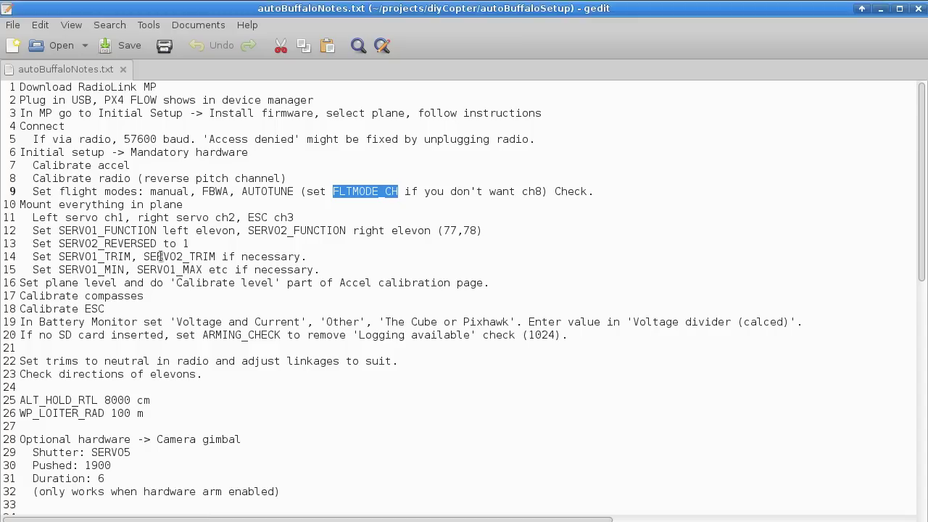
drag(59, 242, 157, 241)
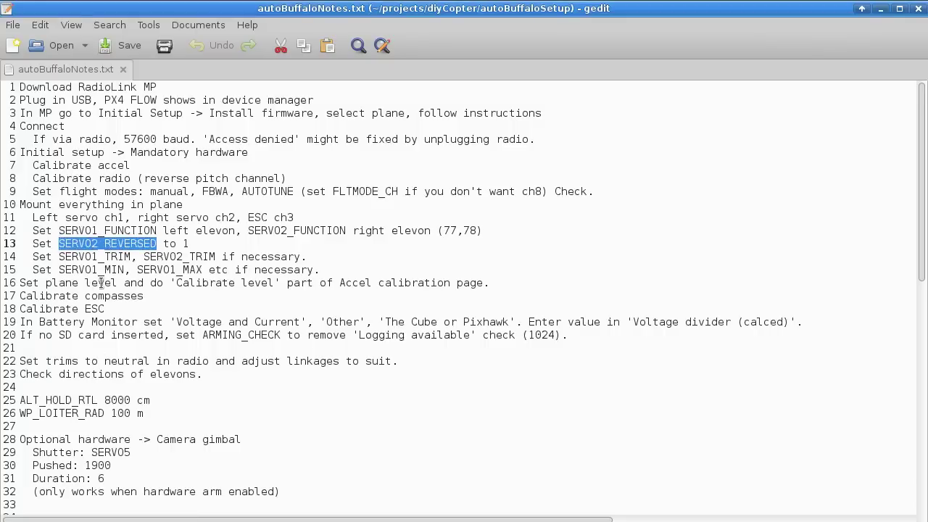
click(300, 191)
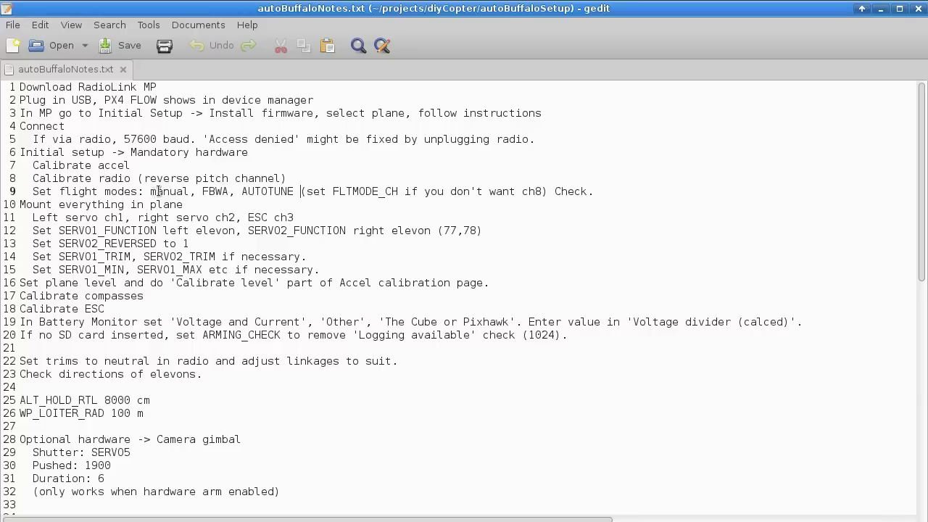
drag(150, 191, 189, 187)
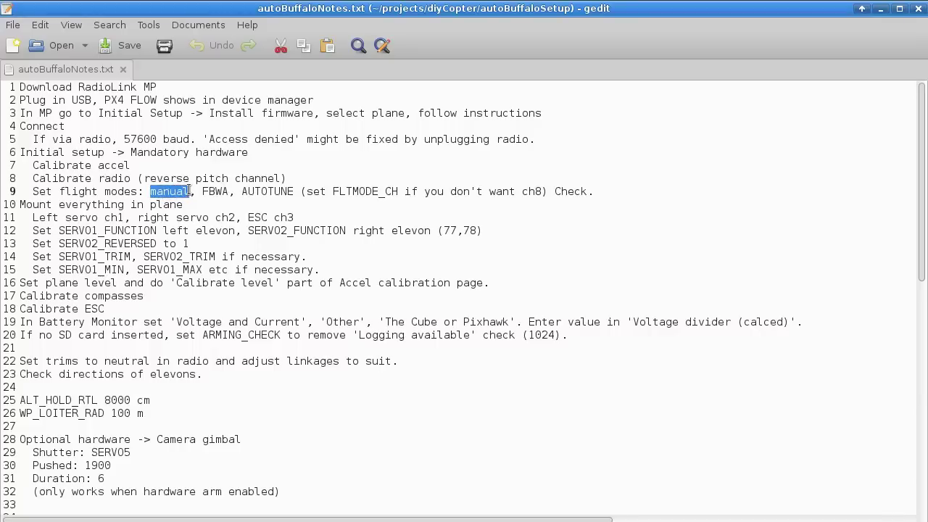
drag(202, 191, 231, 190)
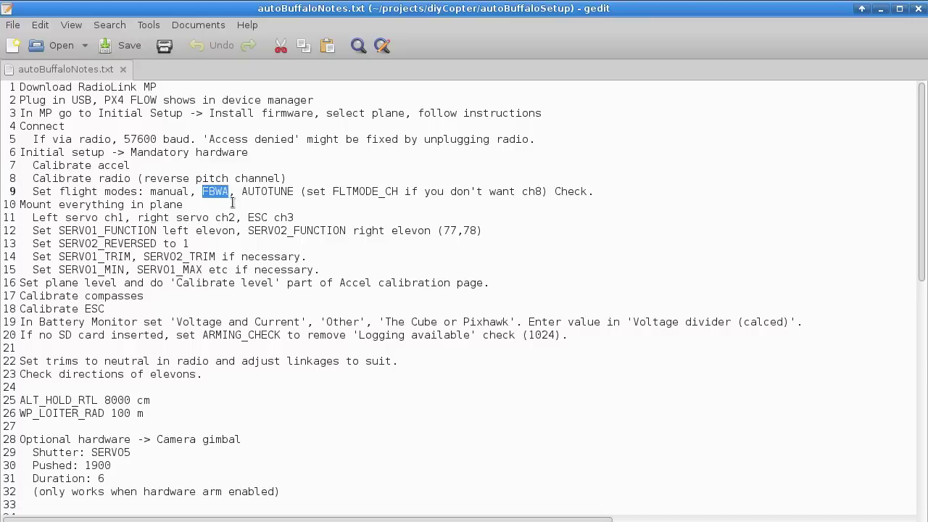
click(223, 194)
double_click(216, 193)
click(208, 192)
drag(230, 191, 294, 191)
double_click(210, 191)
click(294, 192)
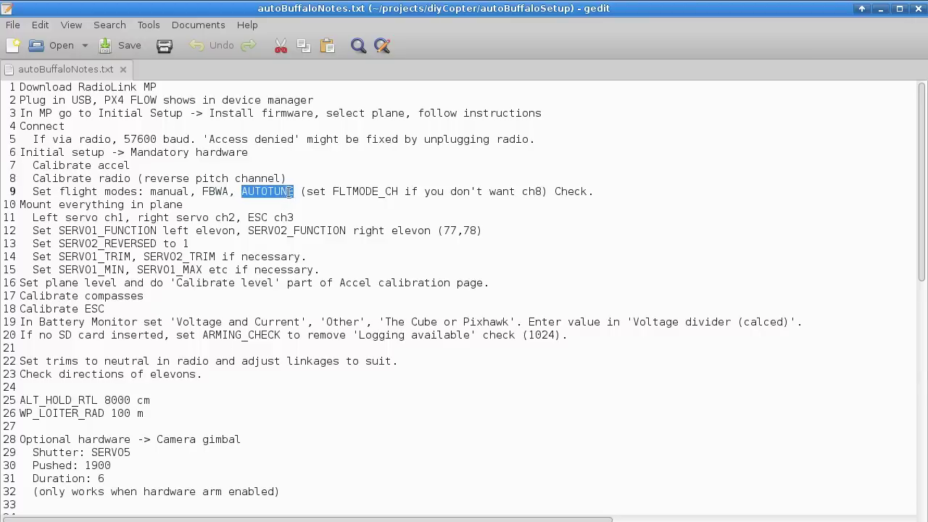
click(151, 191)
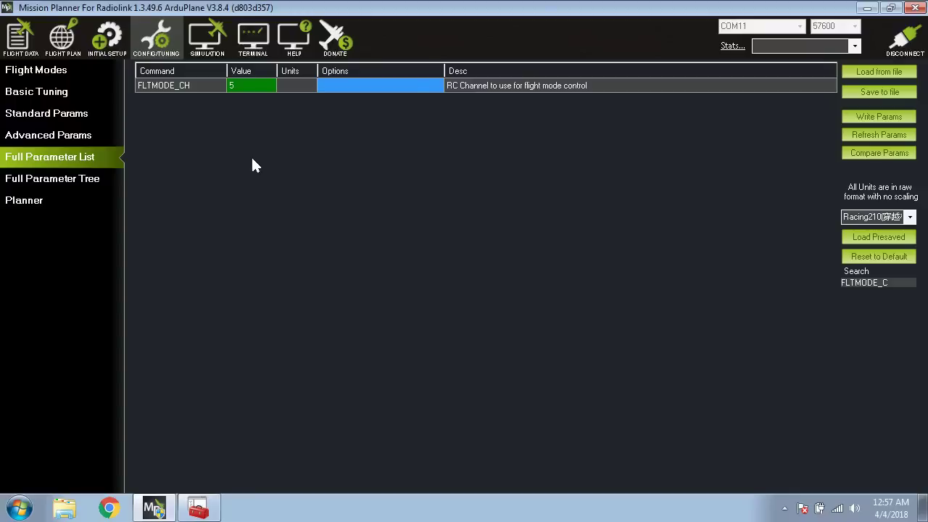
Step: Set Flight Mode 1 to AUTOTUNE on Mission Planner's Flight Modes setup page and save the modes
click(113, 44)
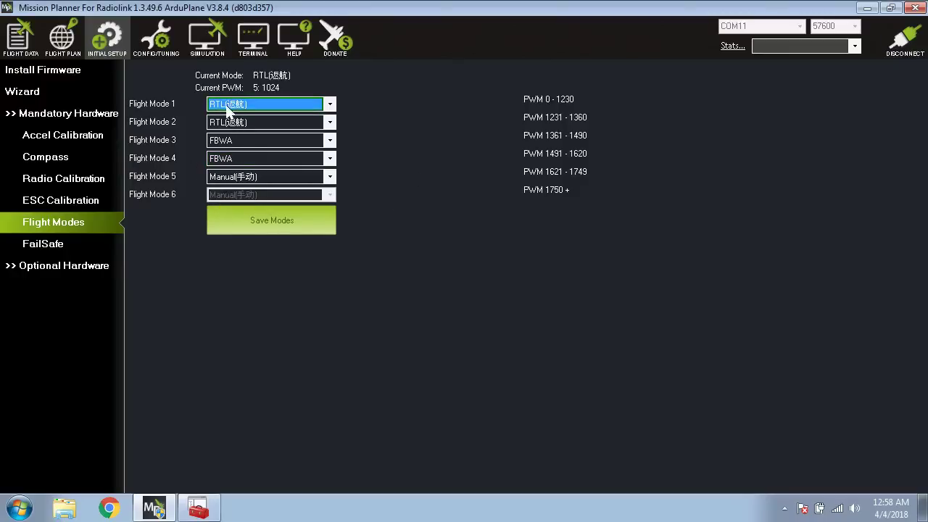
click(329, 104)
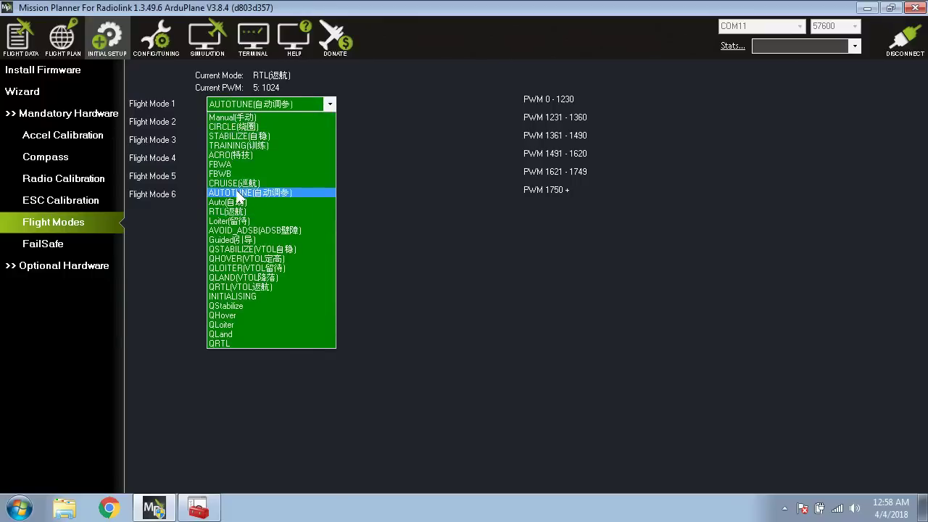
click(235, 192)
click(268, 225)
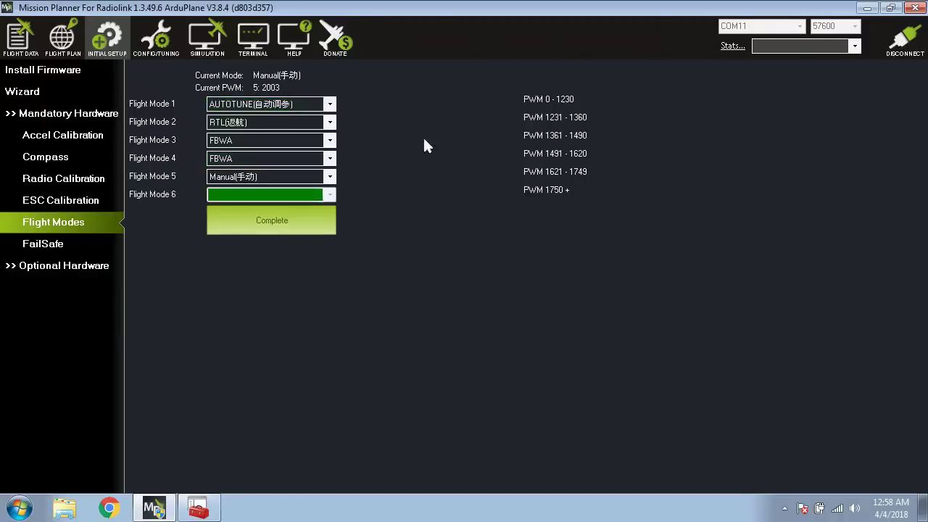
Step: Check the active flight mode on the Flight Data screen and read ArduPilot's FBWA mode description in the browser
click(22, 35)
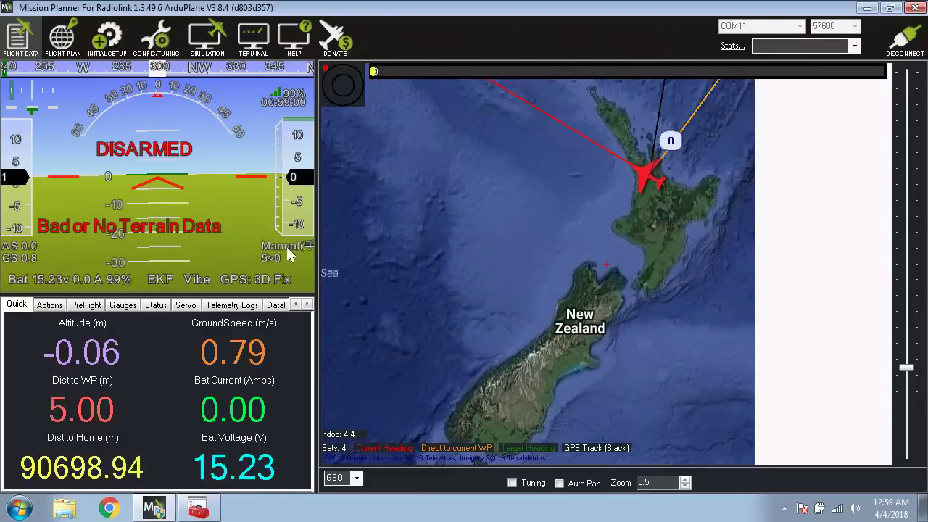
click(108, 40)
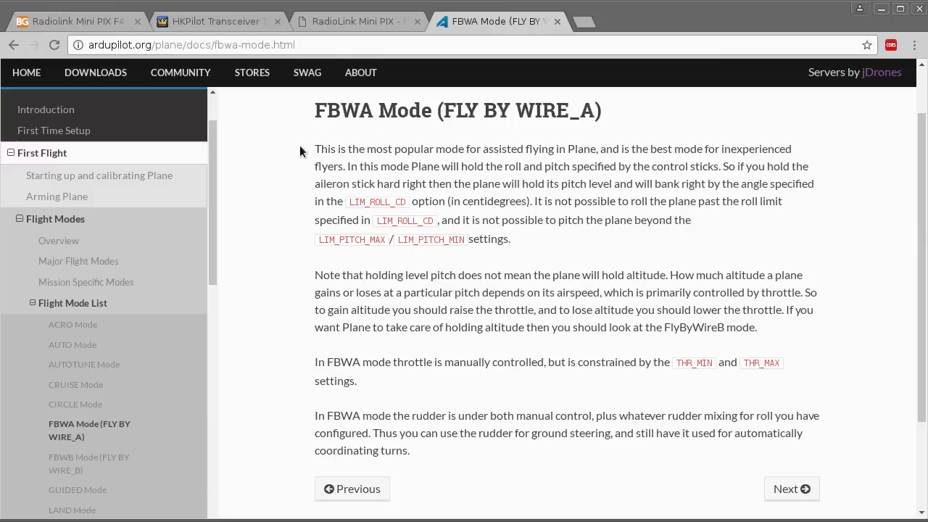
drag(318, 147, 591, 390)
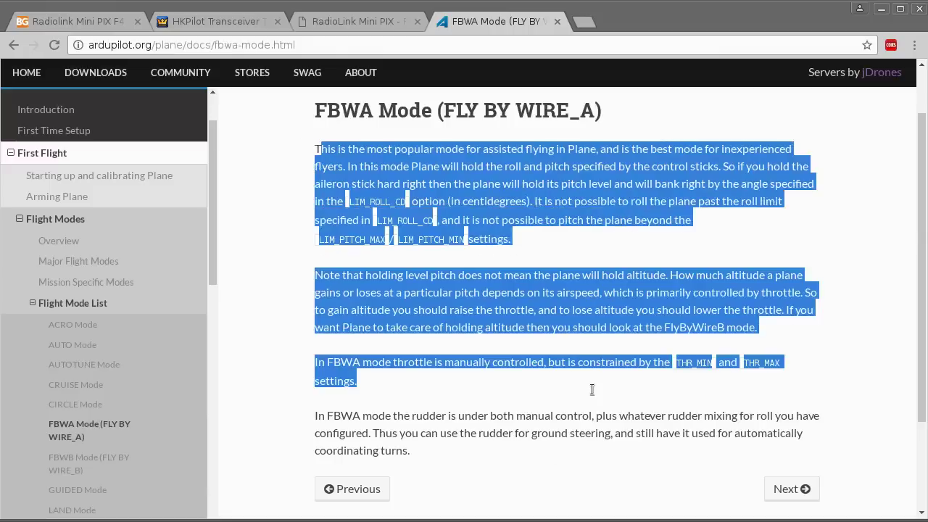
click(582, 288)
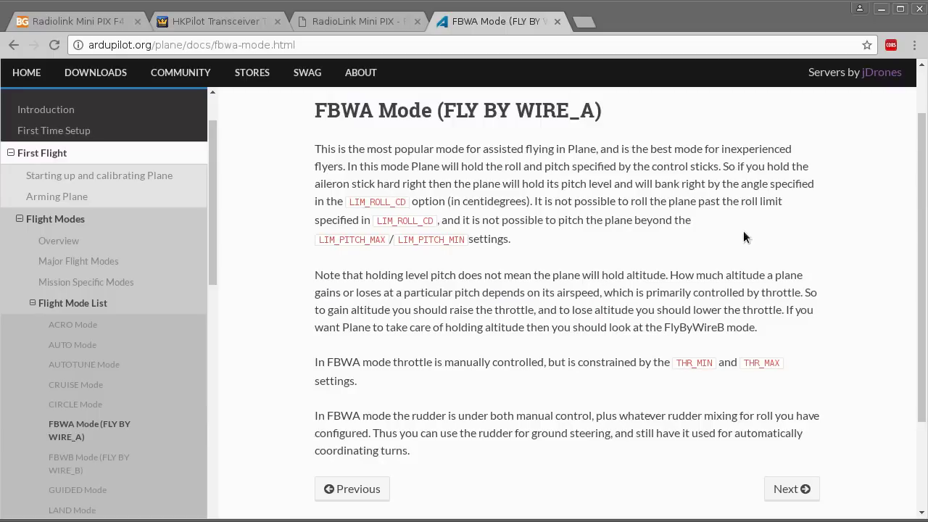
Step: Return to the notes and review the AUTOTUNE entry in the flight modes line
key(alt+Tab)
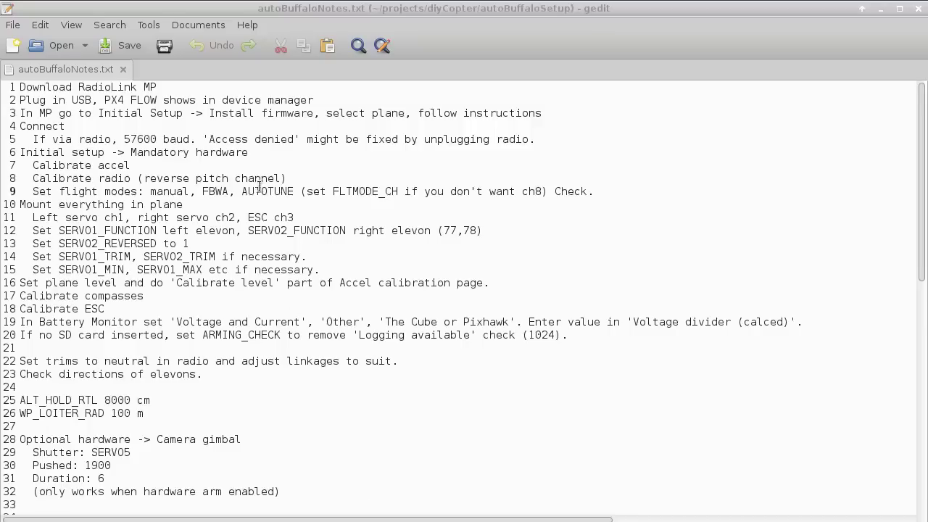
mouse_move(244, 191)
mouse_down()
mouse_move(293, 190)
mouse_move(242, 192)
mouse_up()
click(294, 190)
click(268, 191)
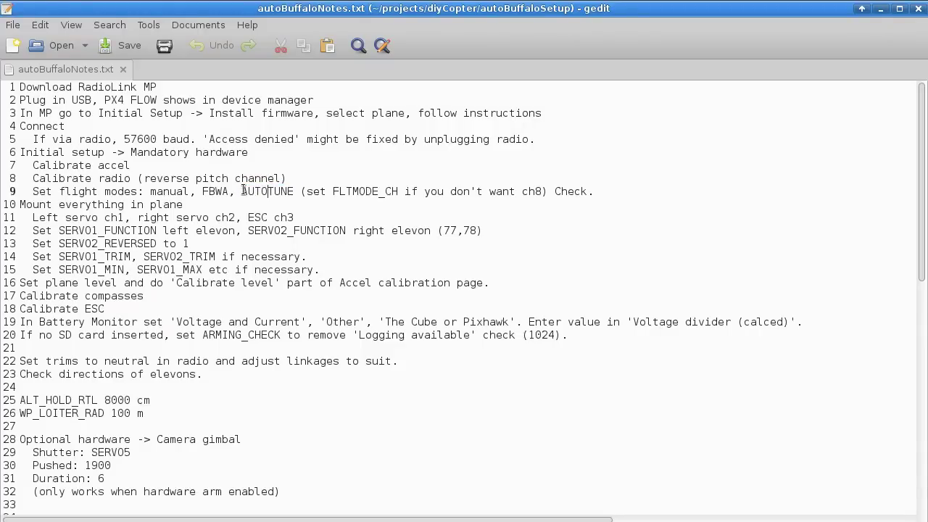
double_click(292, 194)
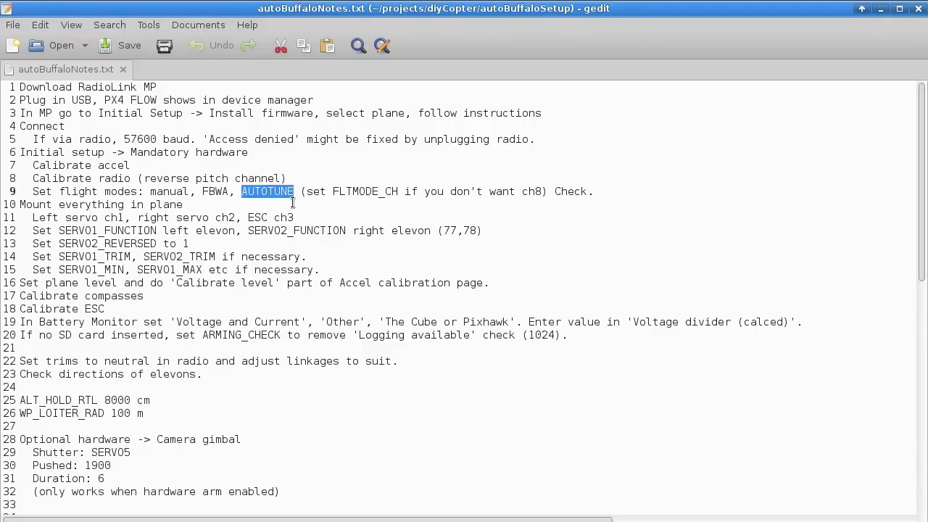
click(290, 191)
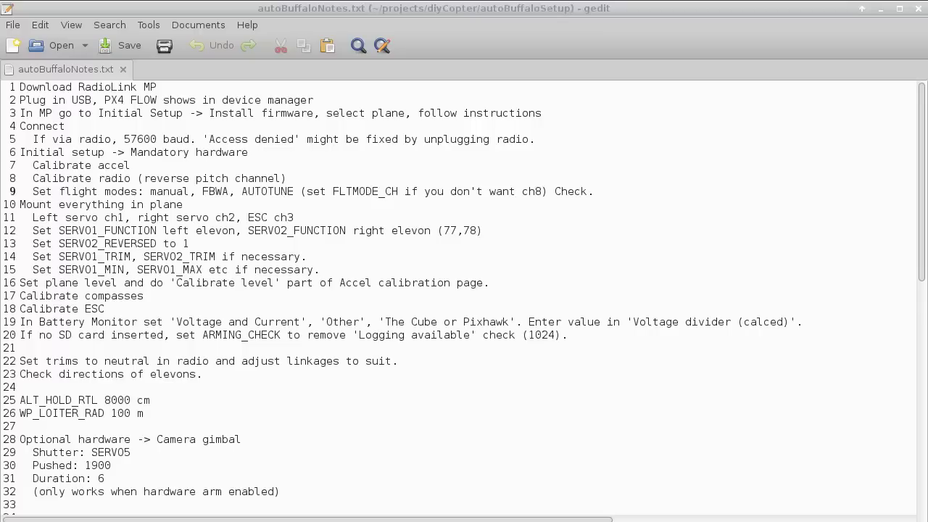
Step: Read the notes on mounting everything in the plane and the servo channel, function, reverse, trim and limit settings
drag(20, 204, 205, 208)
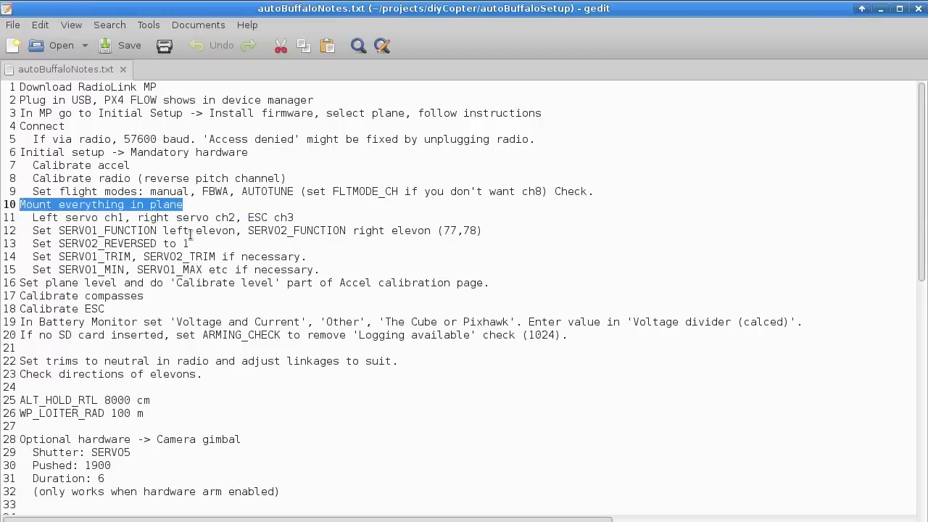
click(74, 245)
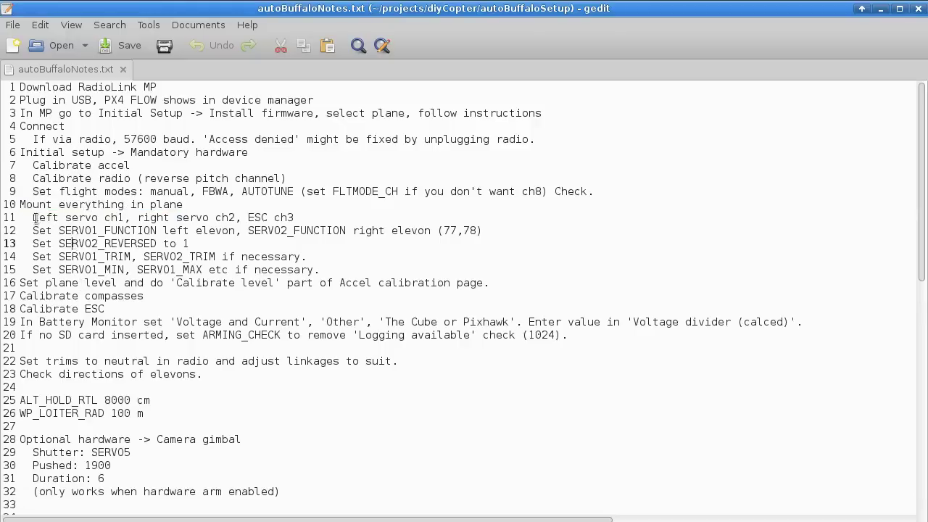
drag(33, 217, 321, 270)
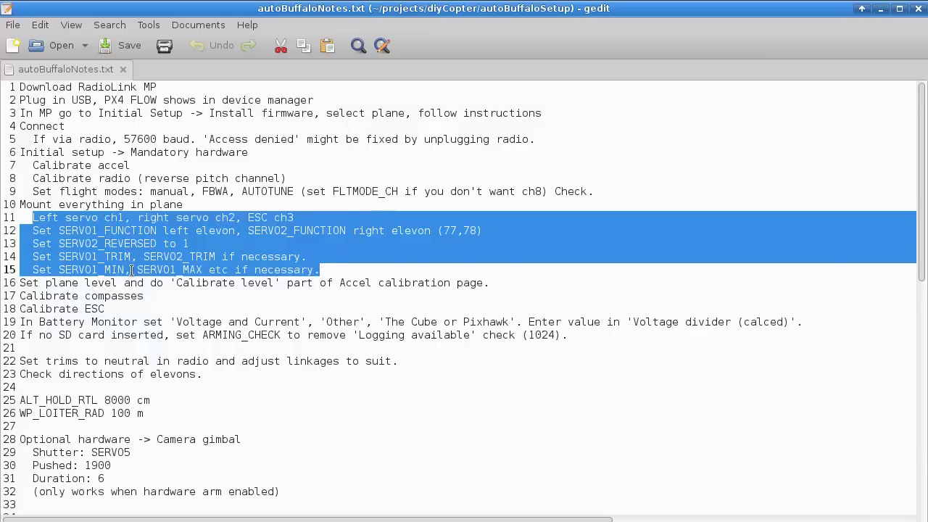
click(191, 245)
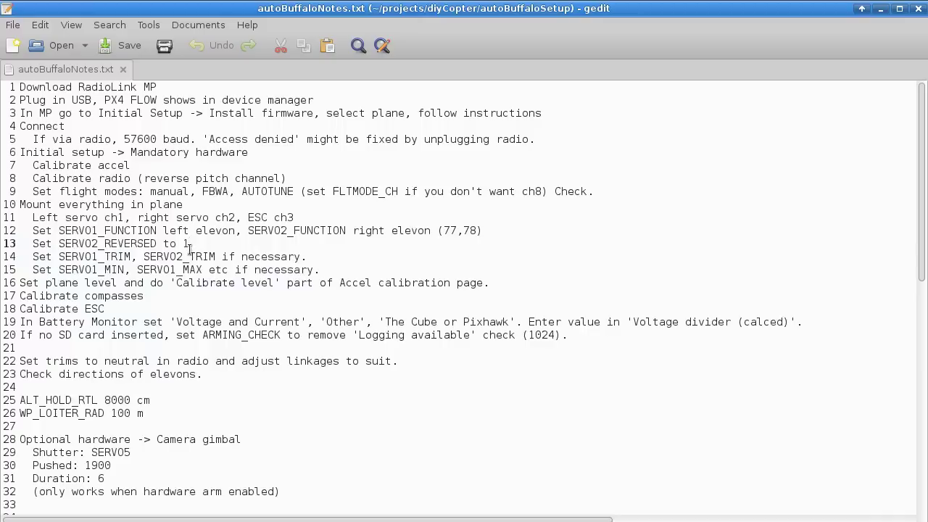
Step: Check the left servo's channel in the notes and view the Mini PIX connector diagram on the Banggood page
double_click(108, 218)
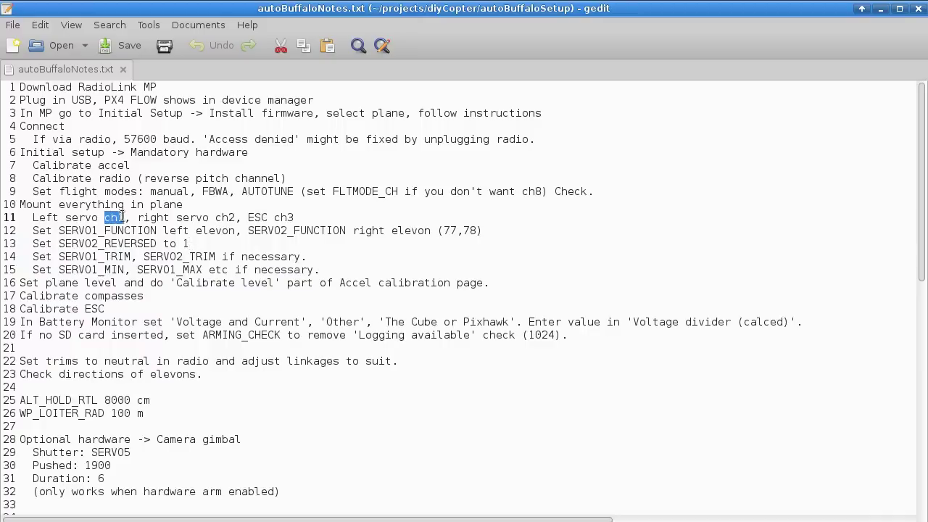
click(125, 218)
key(alt+Tab)
key(ctrl+Tab)
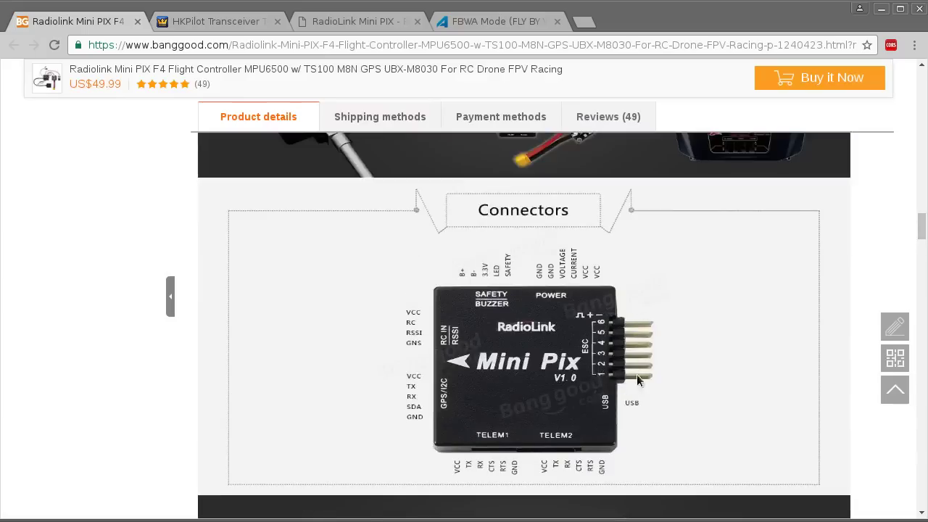
Step: Return to the notes in gedit and review the channel assignments for the right servo and the ESC
key(alt+Tab)
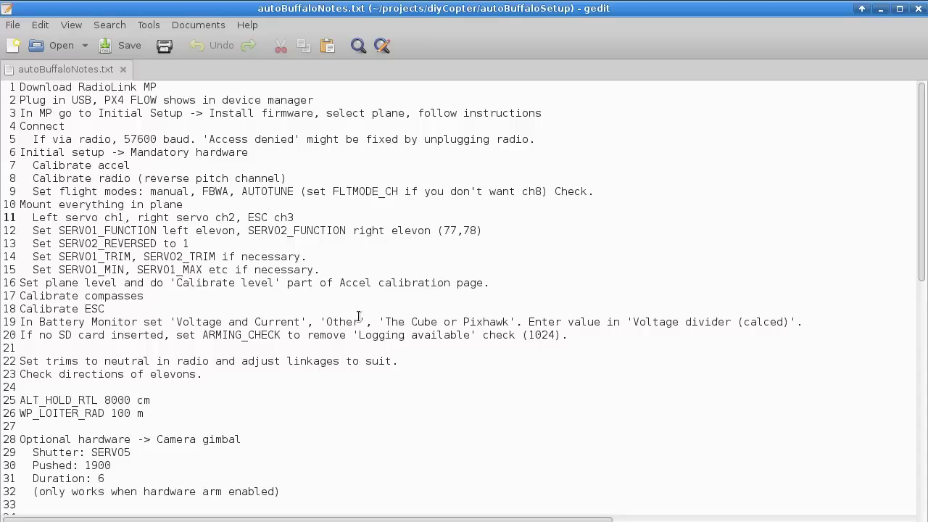
double_click(218, 218)
drag(248, 218, 294, 217)
click(295, 218)
Step: Read the notes line on assigning SERVO1_FUNCTION to the left elevon and SERVO2_FUNCTION to the right elevon
drag(59, 231, 155, 230)
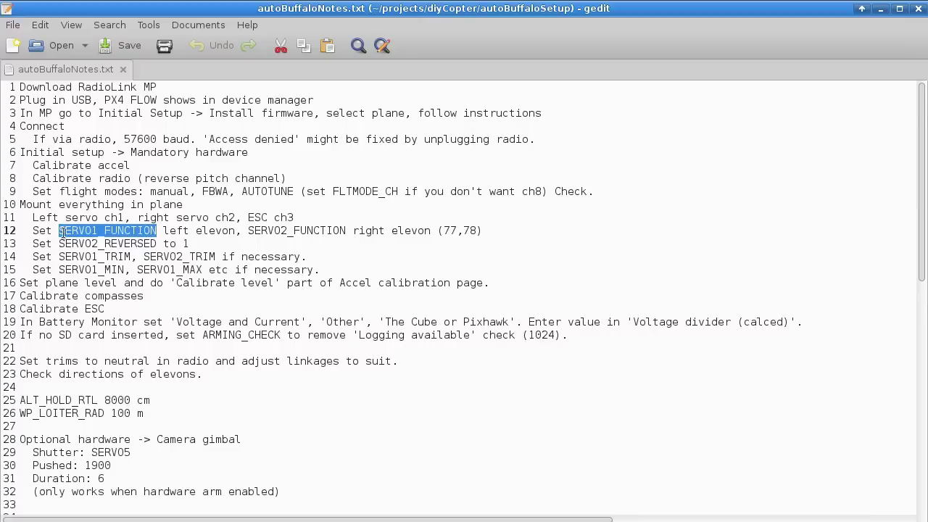
drag(59, 231, 96, 230)
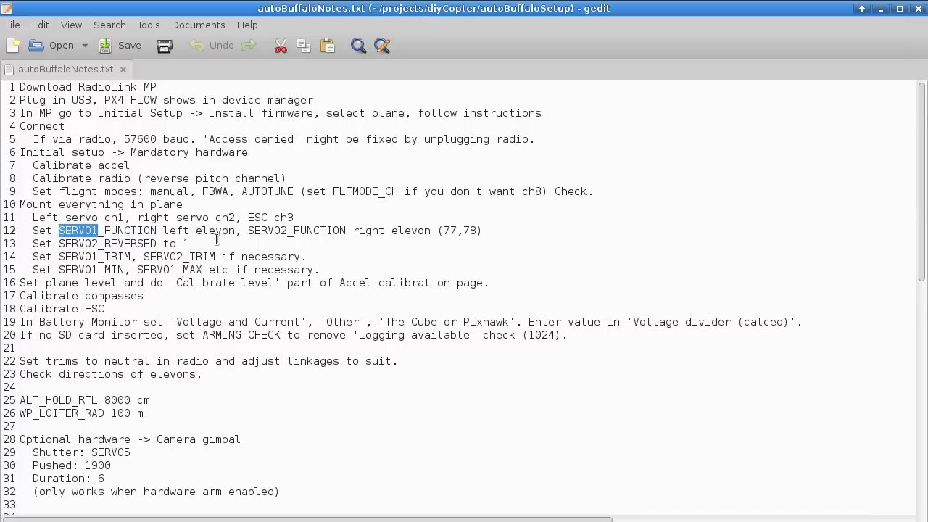
drag(196, 231, 236, 234)
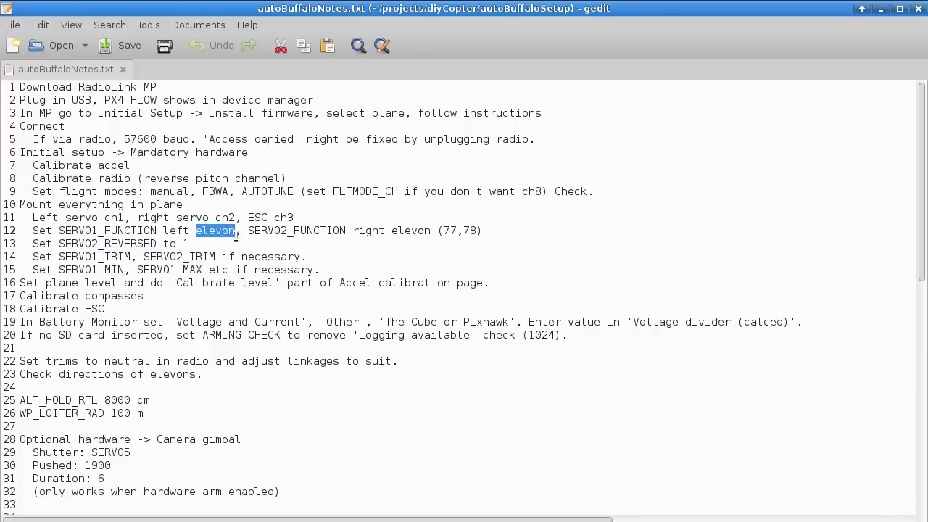
drag(58, 231, 154, 230)
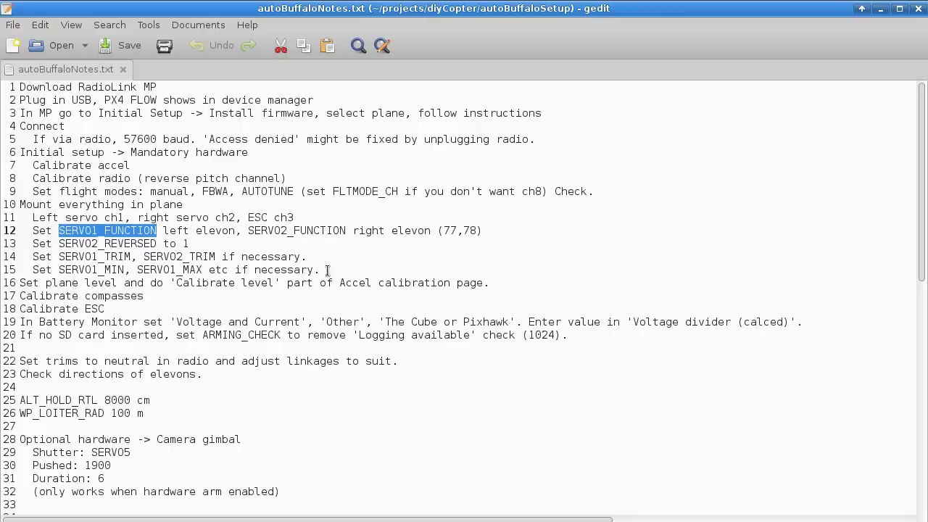
click(136, 247)
drag(58, 230, 157, 232)
click(306, 246)
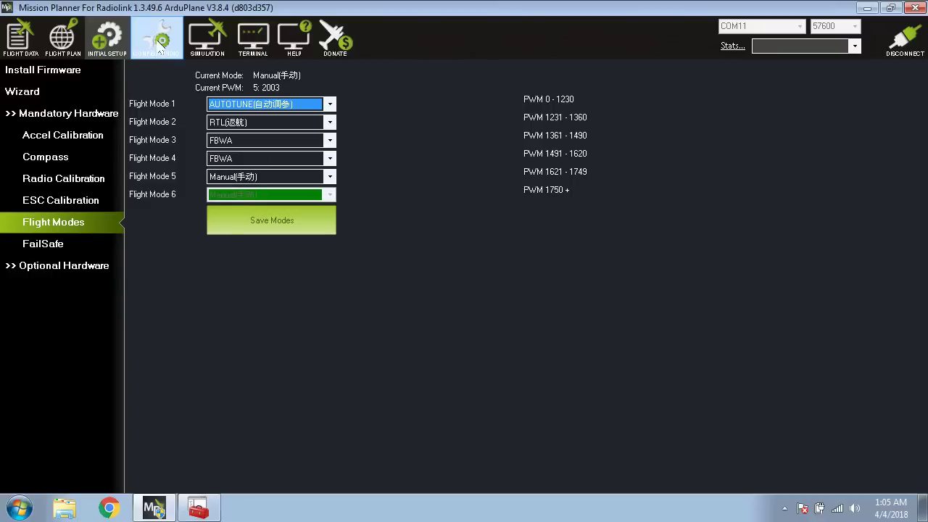
Step: Switch to Mission Planner and search the full parameter list for SERVO1_fu to view the servo function options
click(158, 42)
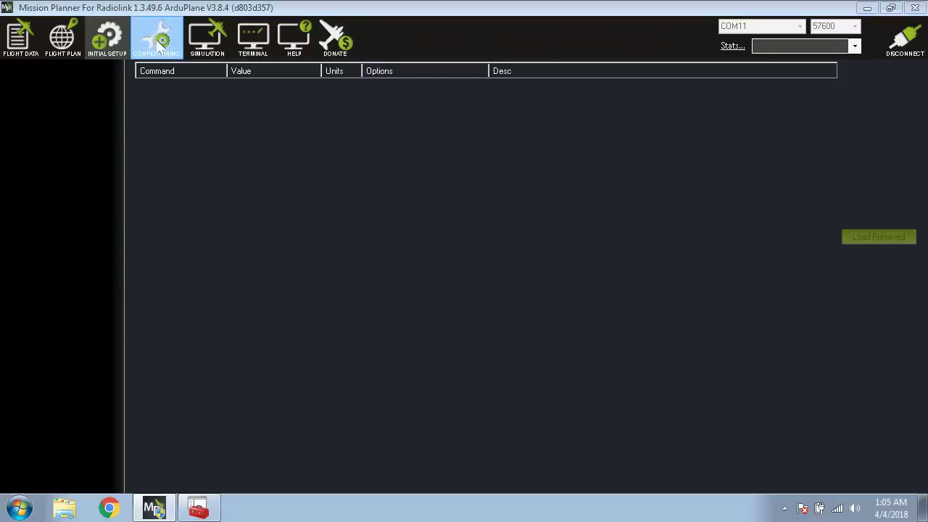
text(SERVO)
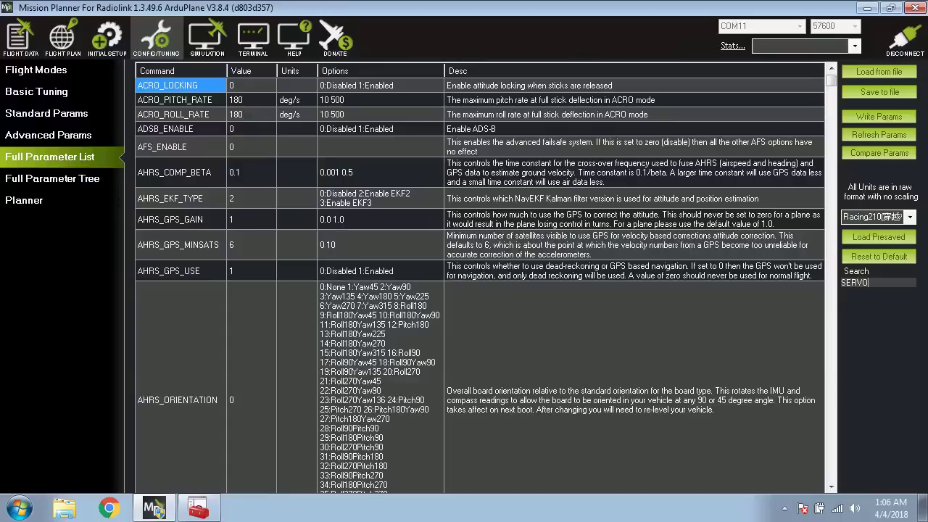
text(1_fu)
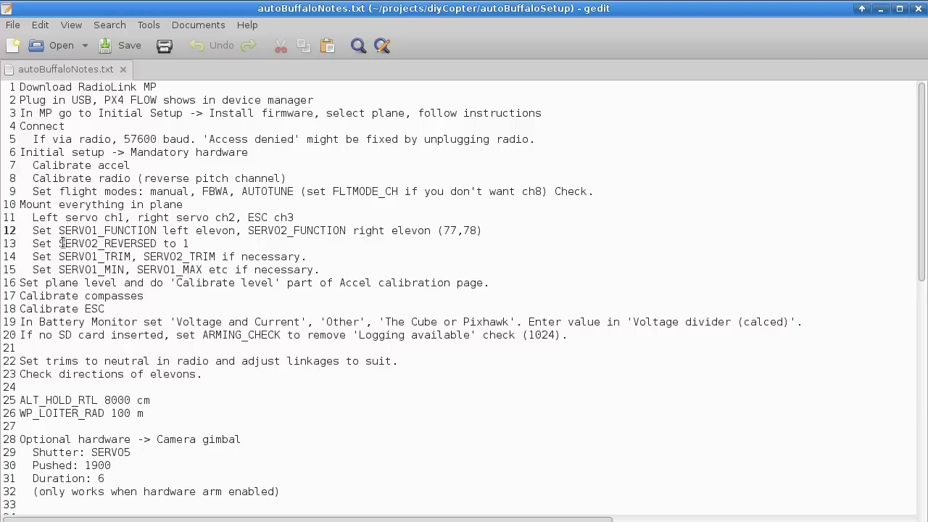
Step: Return to the notes in gedit and go over the line on setting SERVO2_REVERSED to 1
drag(58, 244, 103, 269)
click(123, 244)
drag(59, 244, 191, 244)
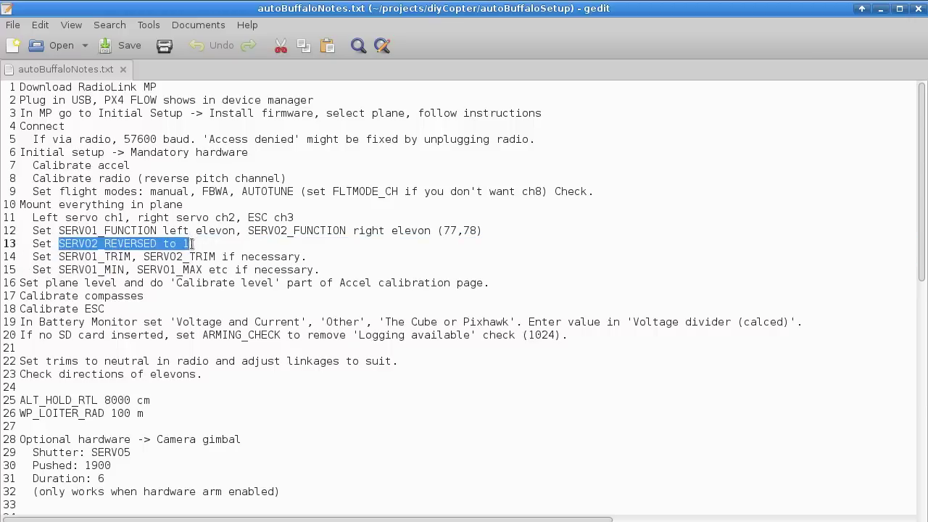
click(193, 243)
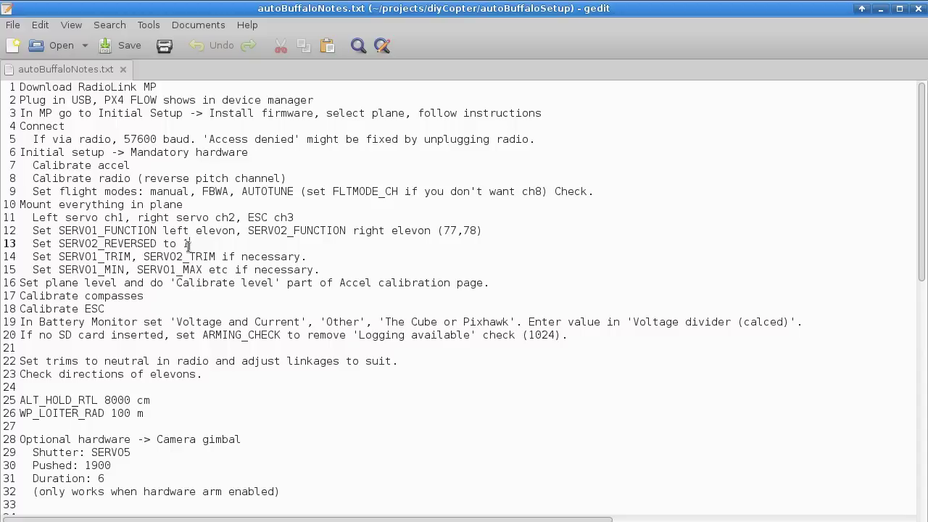
drag(190, 244, 95, 241)
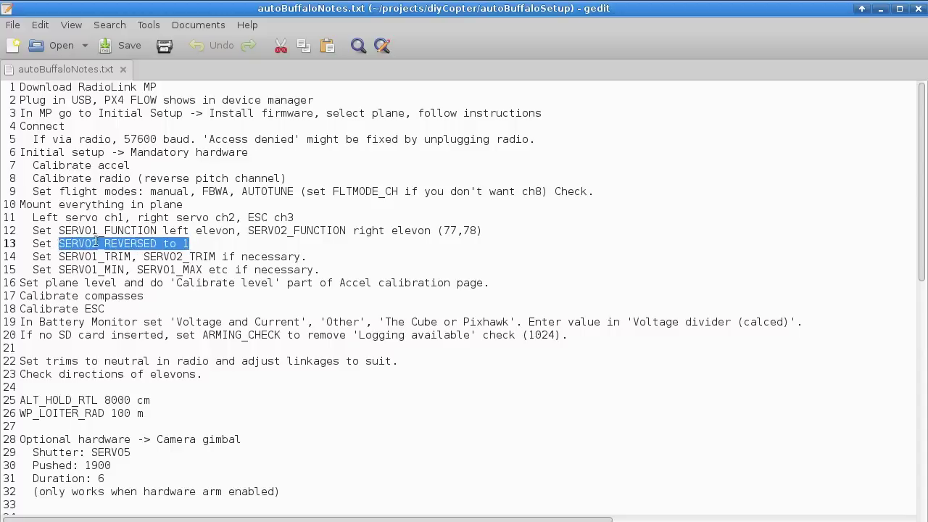
click(95, 242)
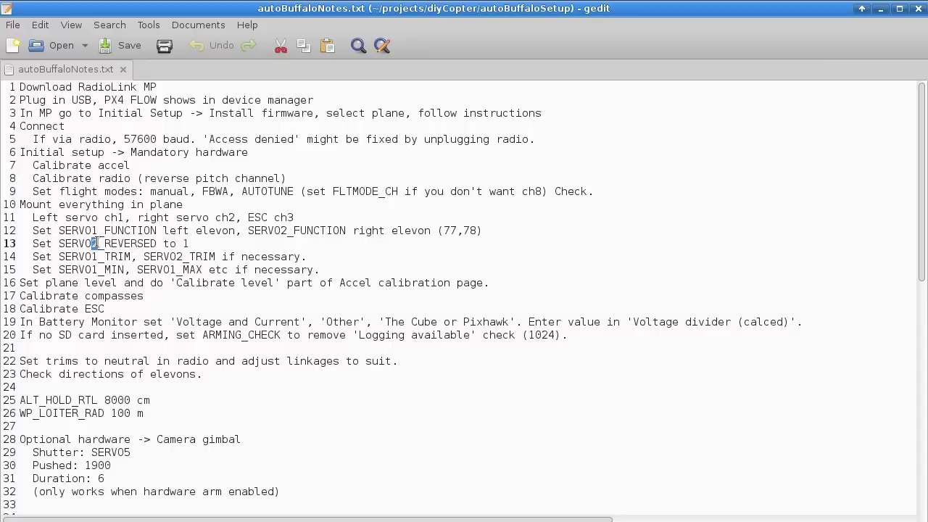
drag(190, 244, 63, 247)
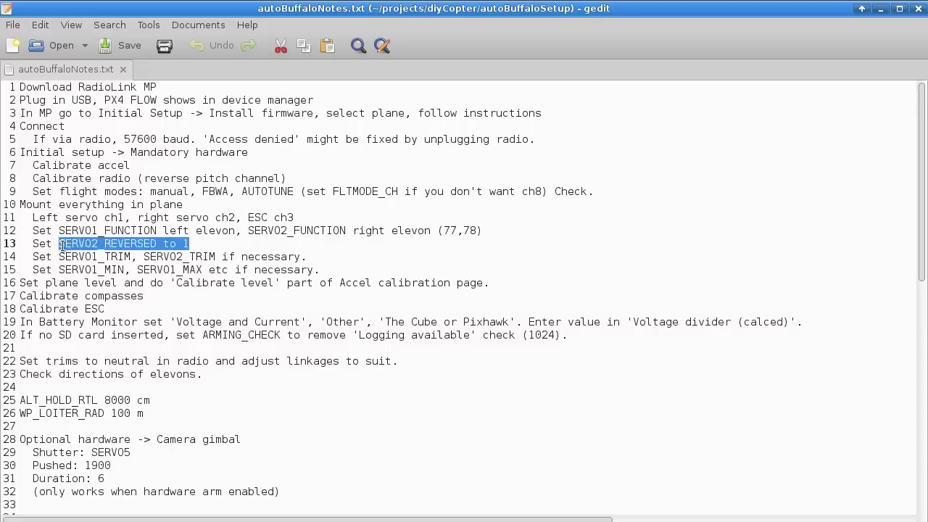
click(125, 245)
drag(189, 243, 61, 247)
click(85, 244)
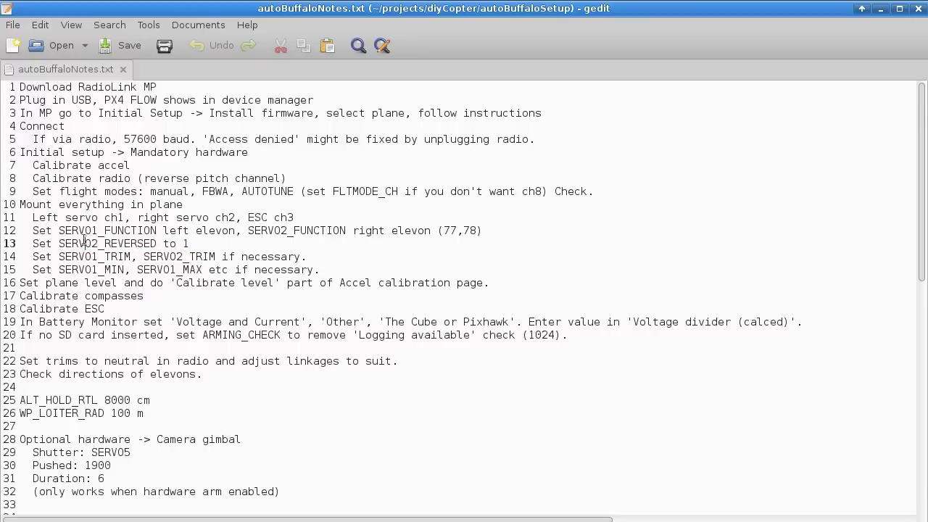
drag(99, 244, 92, 244)
drag(191, 243, 33, 249)
click(156, 244)
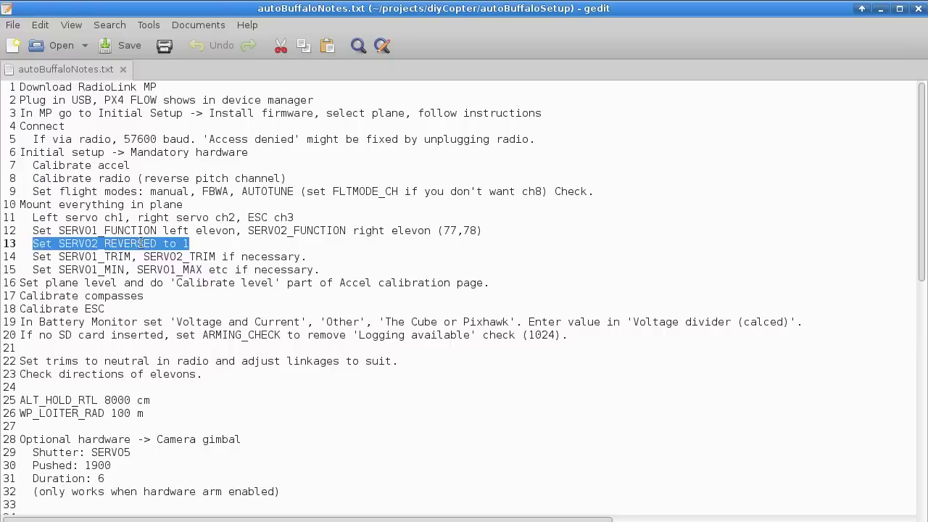
click(116, 244)
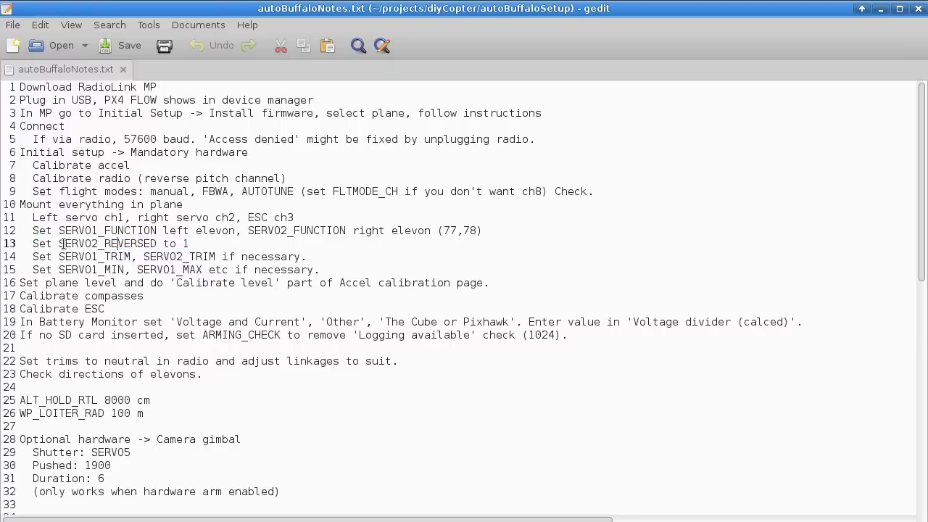
drag(59, 244, 156, 245)
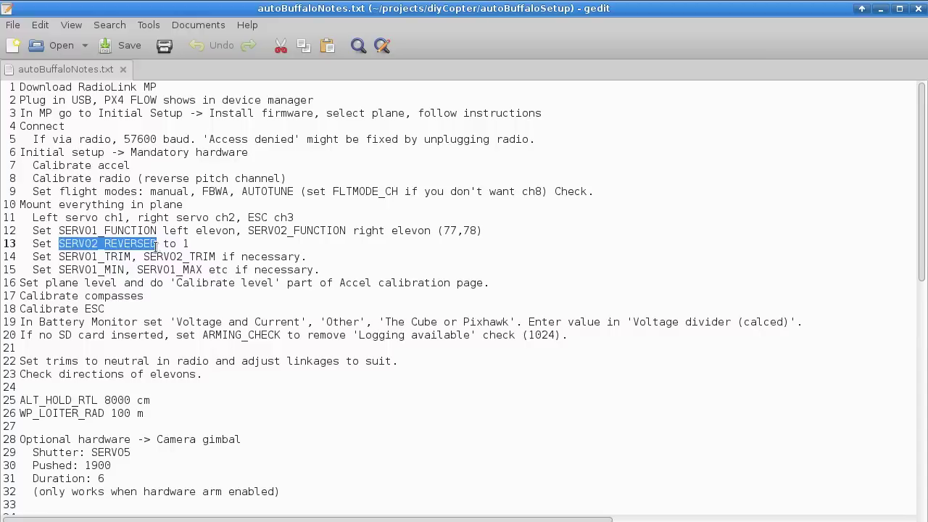
click(153, 244)
double_click(153, 244)
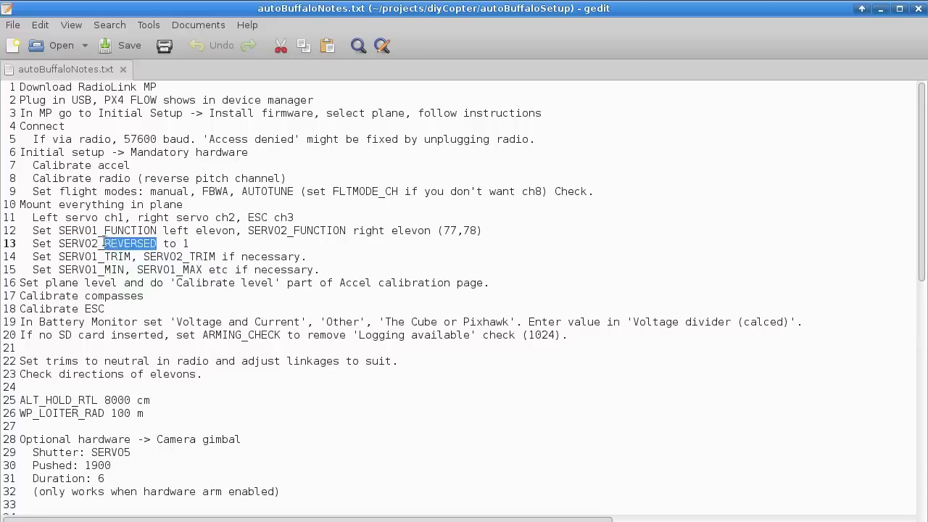
click(186, 244)
Step: Read the notes line on setting SERVO1_TRIM and SERVO2_TRIM if necessary
click(216, 256)
drag(59, 256, 197, 257)
click(197, 257)
click(59, 258)
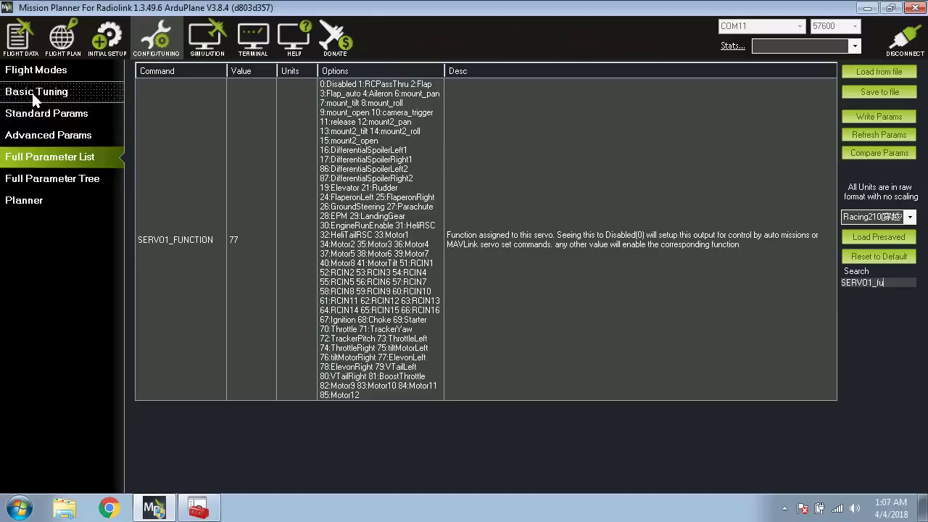
Step: Switch to Mission Planner and view the channel values on the Radio Calibration page of the initial setup
click(87, 68)
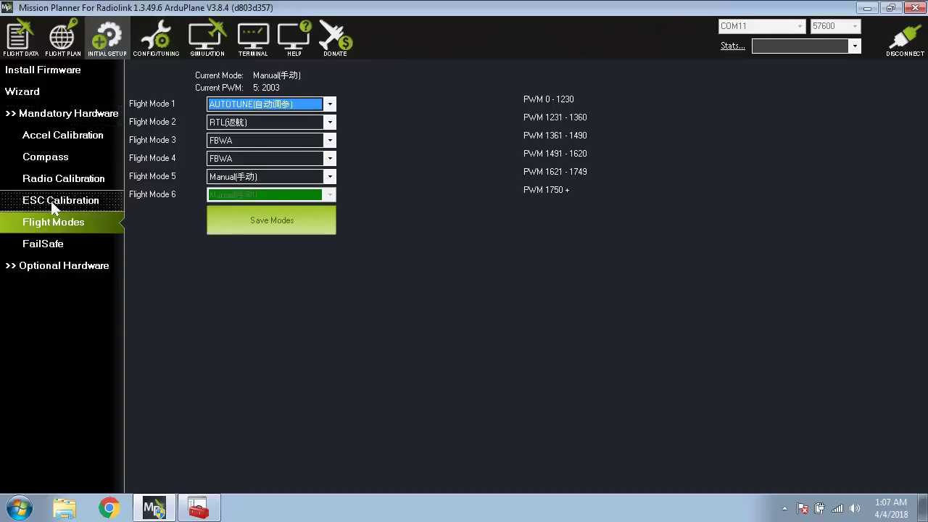
click(53, 181)
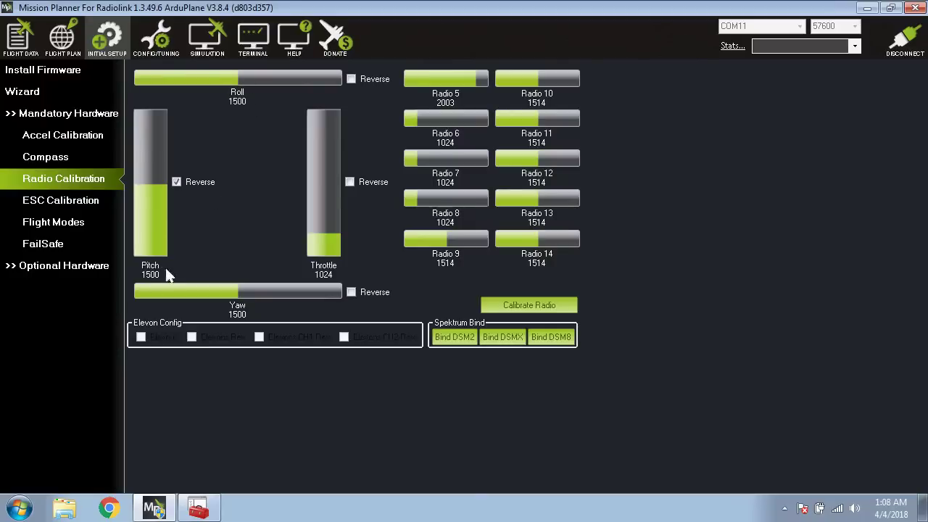
Step: Search the full parameter list for the SERVO1_ parameters, narrowing it to SERVO1_m for the servo limits
click(155, 40)
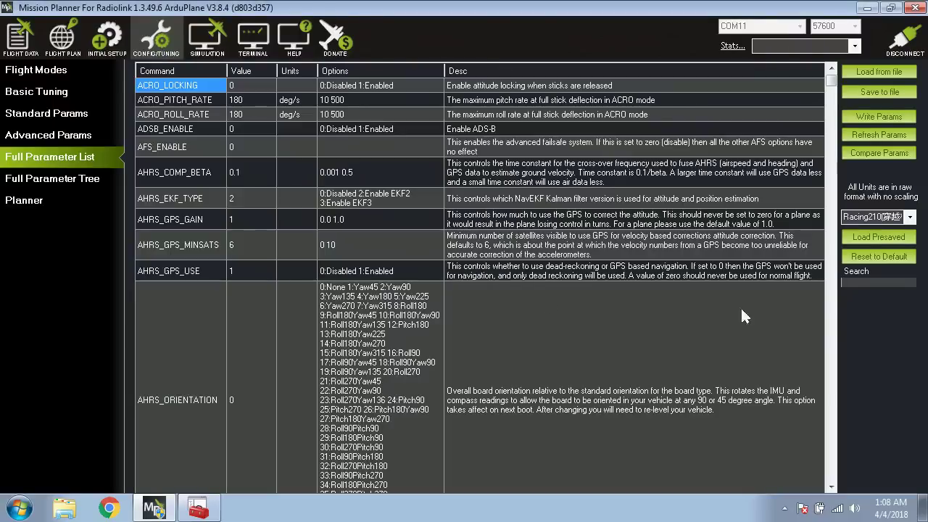
click(862, 283)
text(SERVO)
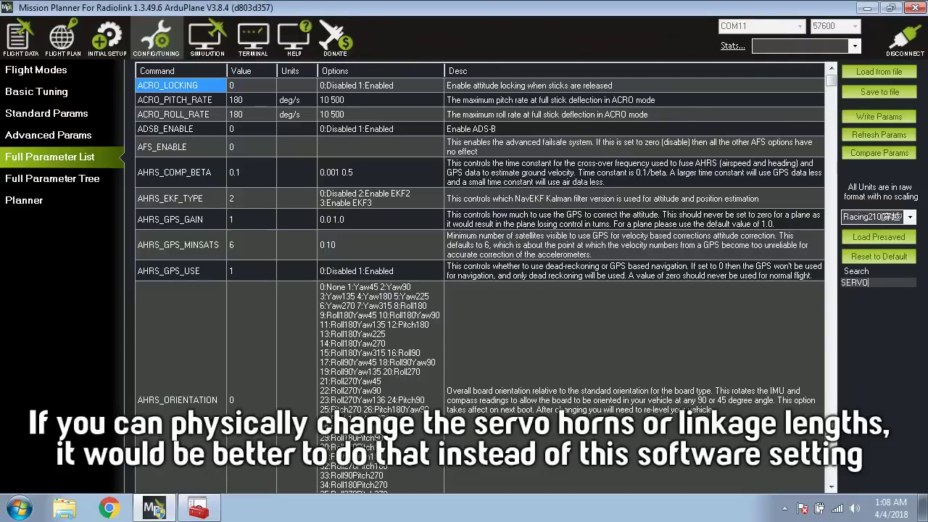
text(1_)
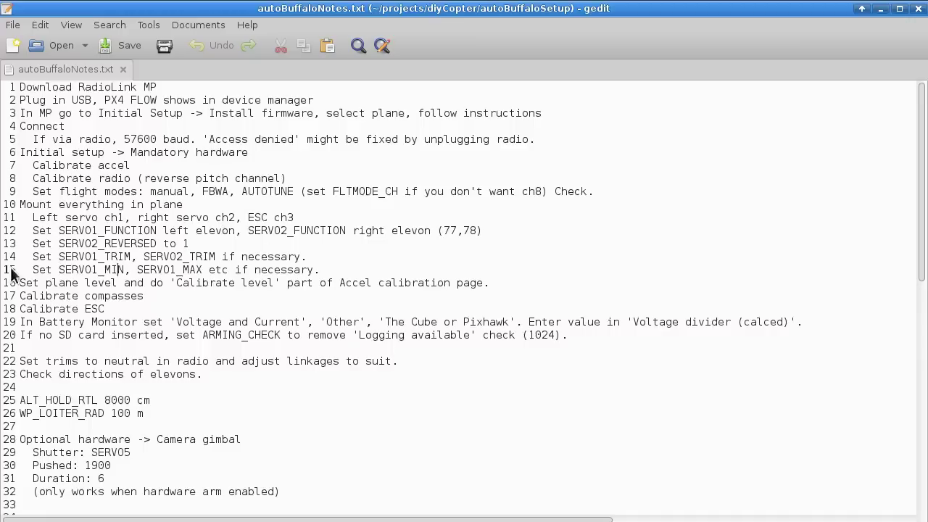
Step: Read the notes line in gedit on levelling the plane and doing the 'Calibrate level' part of accel calibration
drag(20, 282, 186, 282)
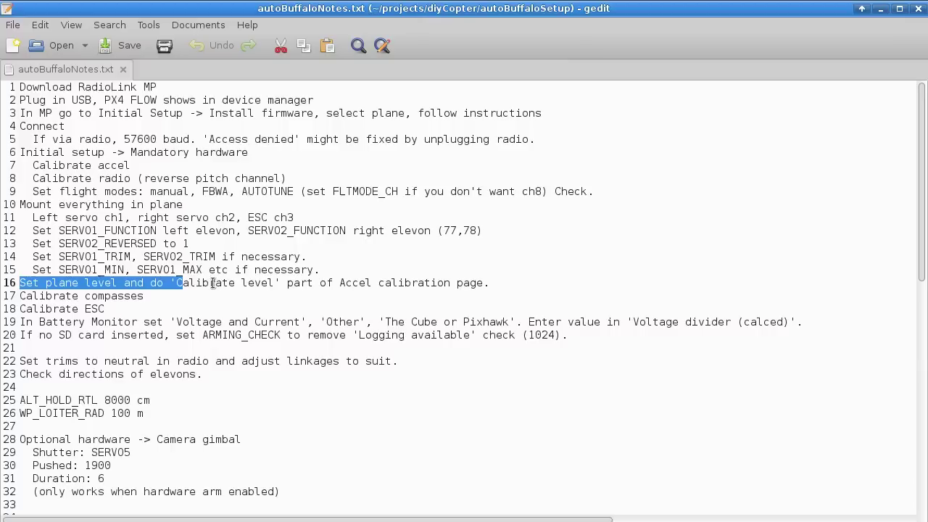
click(211, 283)
drag(176, 283, 275, 282)
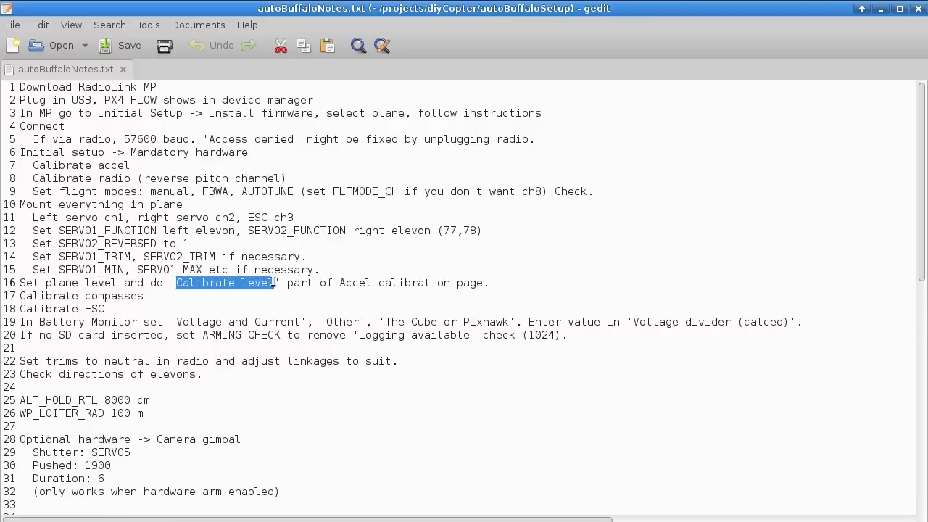
click(339, 273)
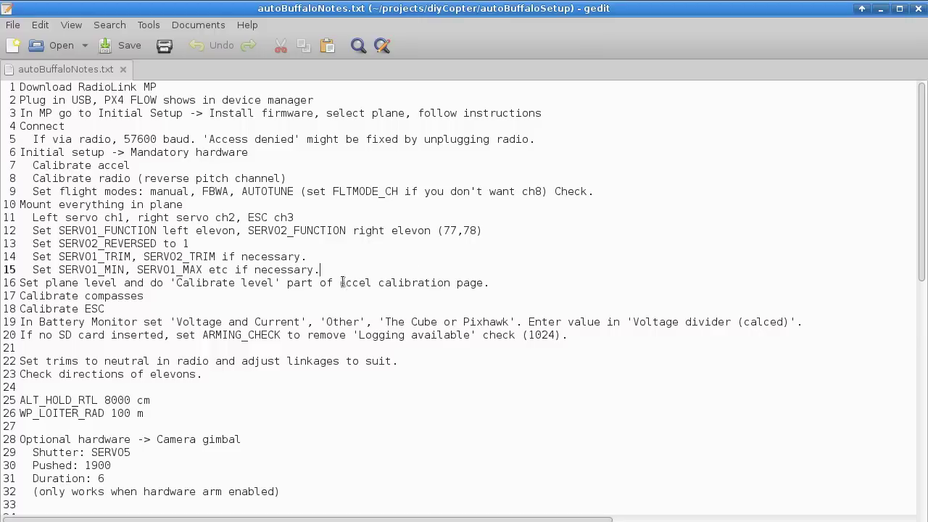
drag(177, 283, 275, 282)
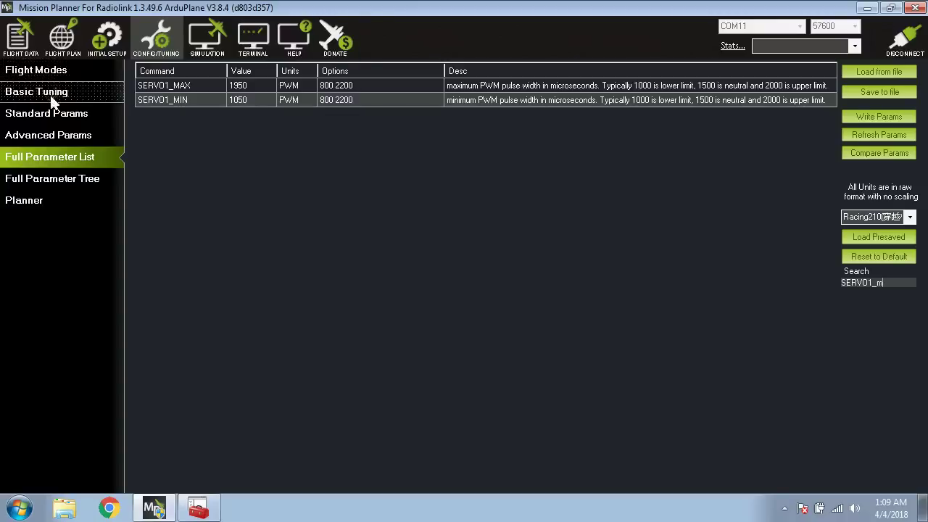
Step: Switch to Mission Planner and run Calibrate Level on the Accel Calibration page of the initial setup
click(107, 38)
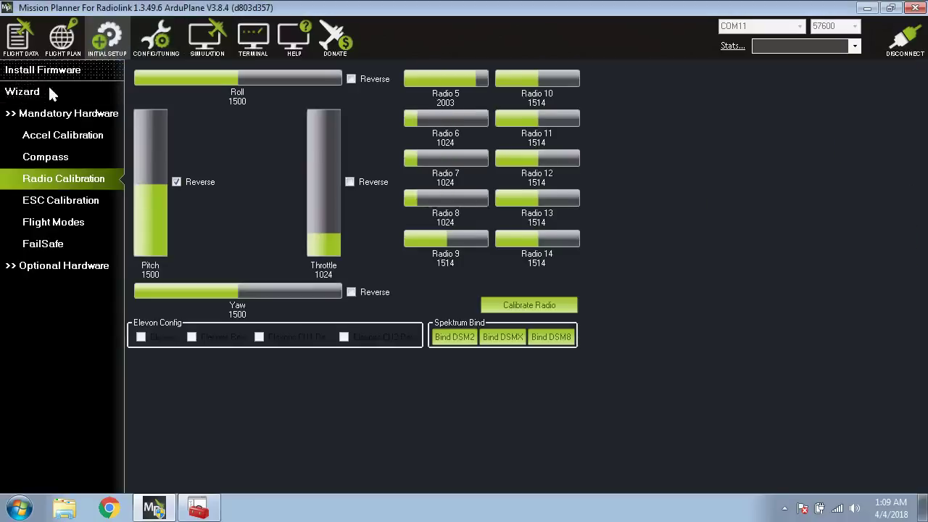
click(51, 135)
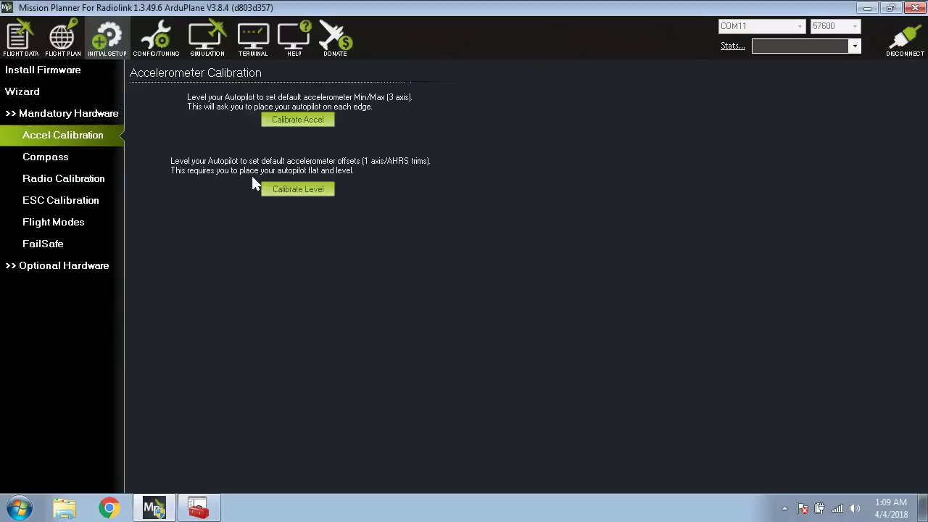
click(281, 190)
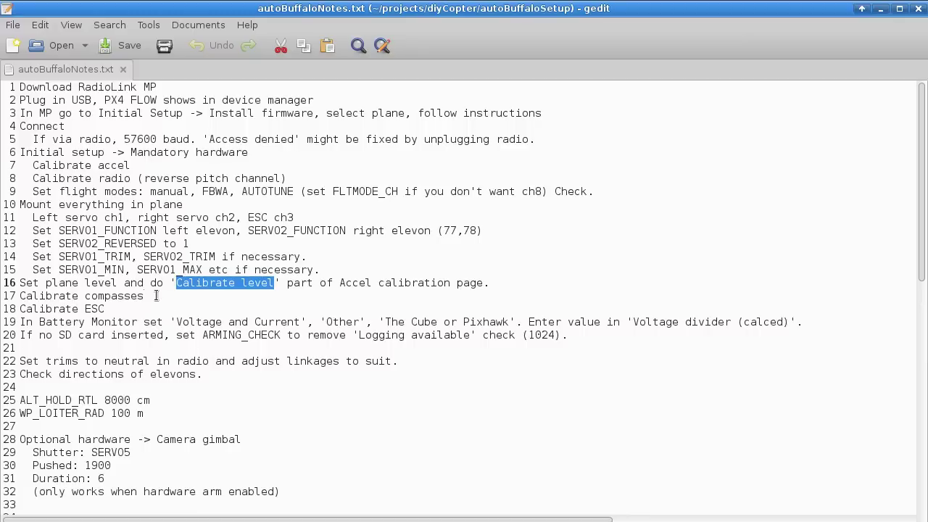
Step: Check the 'Calibrate compasses' entry in the notes and open the Compass page in Mission Planner's mandatory hardware setup
click(145, 295)
drag(36, 295, 124, 295)
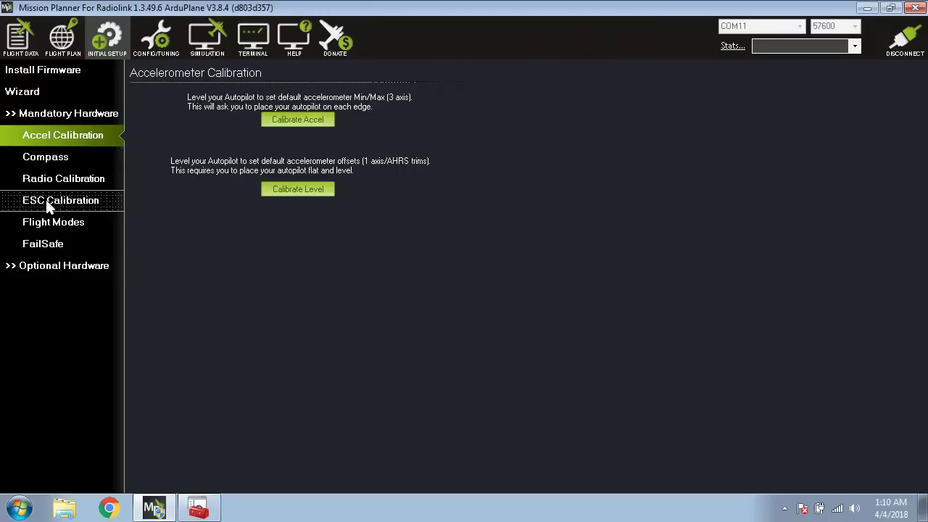
click(40, 161)
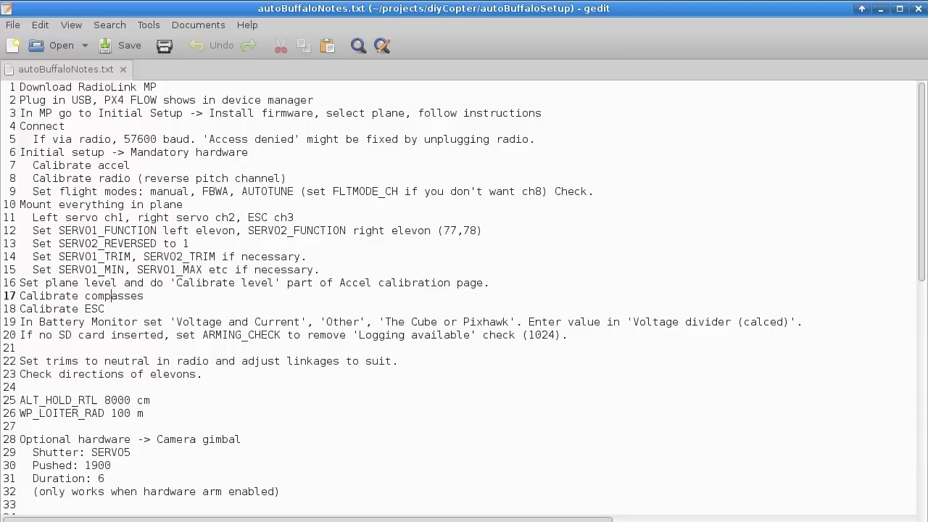
Step: Check the 'Calibrate ESC' entry in the notes and open the ESC Calibration page in Mission Planner's mandatory hardware setup
triple_click(58, 309)
click(85, 309)
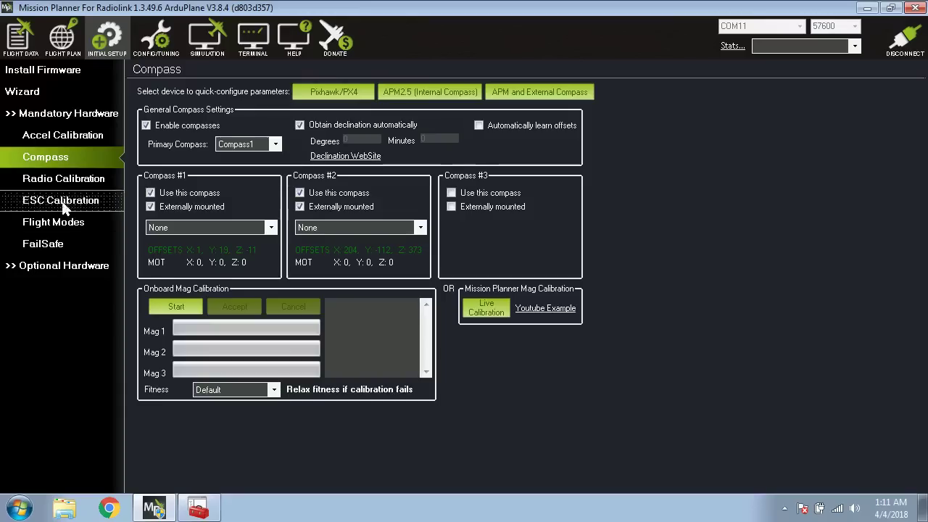
click(60, 202)
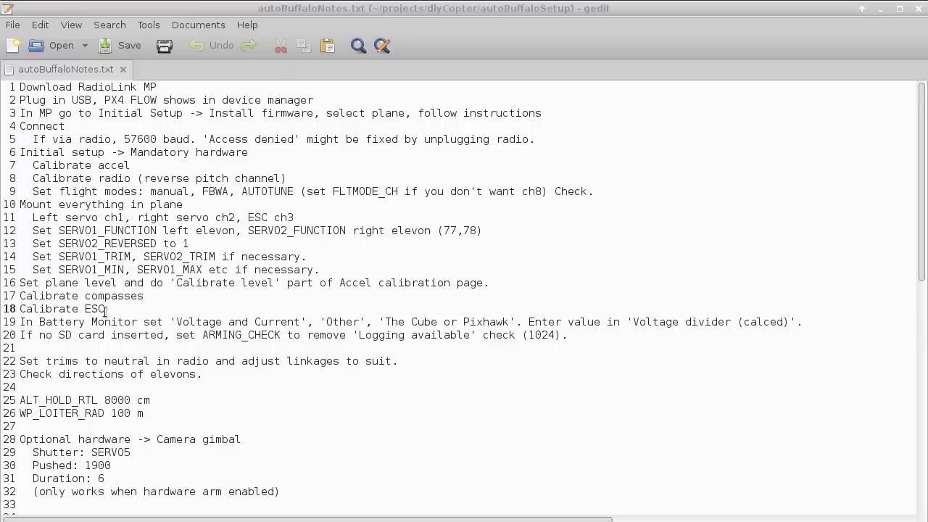
drag(106, 308, 20, 310)
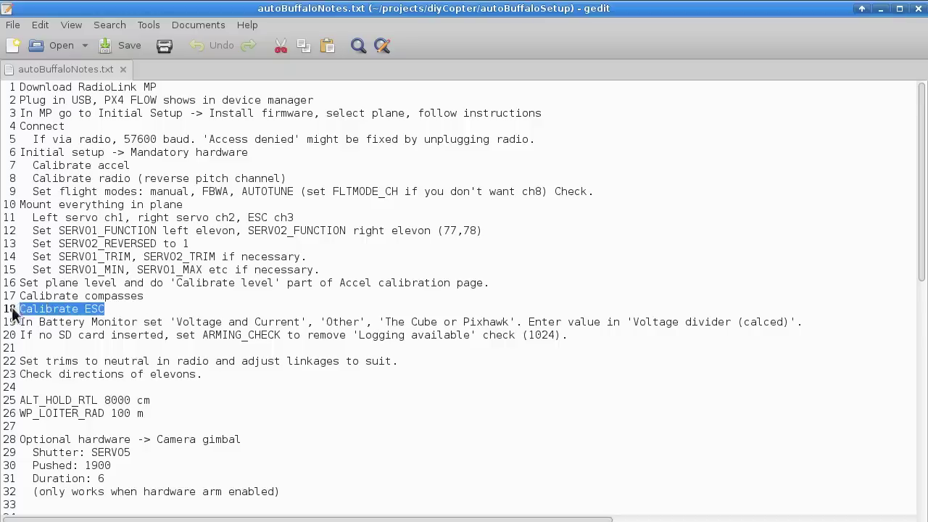
click(98, 309)
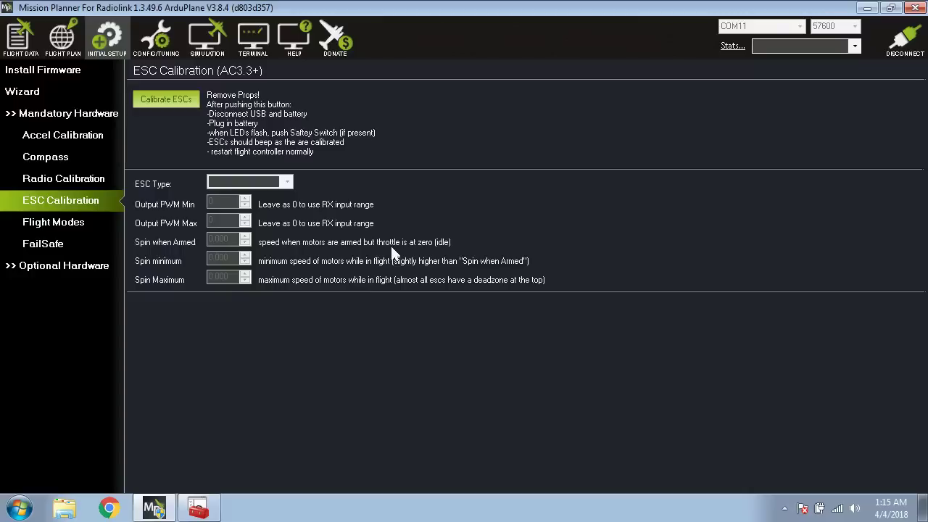
Step: Open the FailSafe page, acknowledge the props warning to view its settings, and go to the flight data screen
click(46, 244)
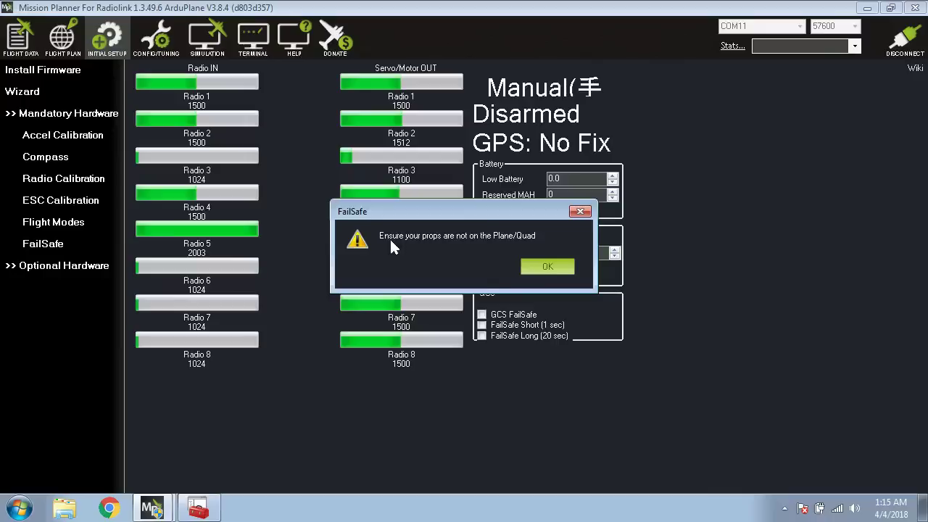
click(536, 267)
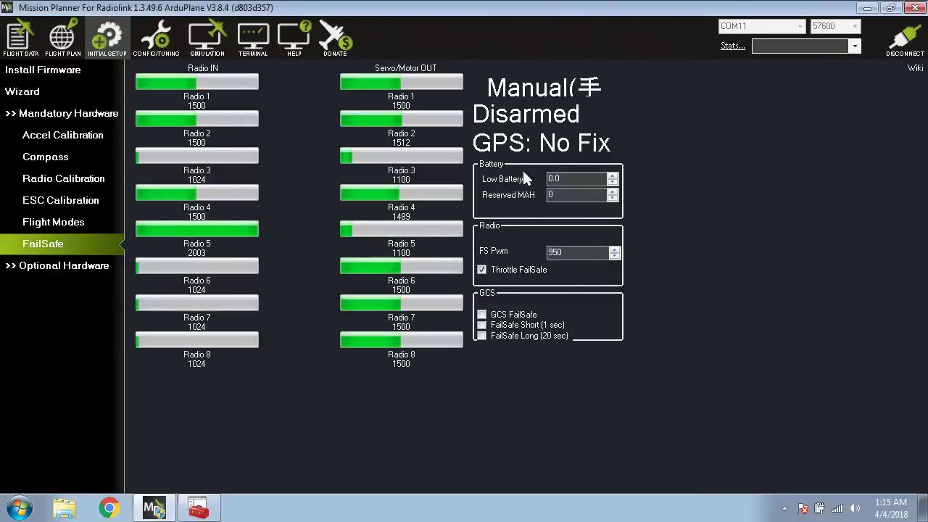
click(22, 42)
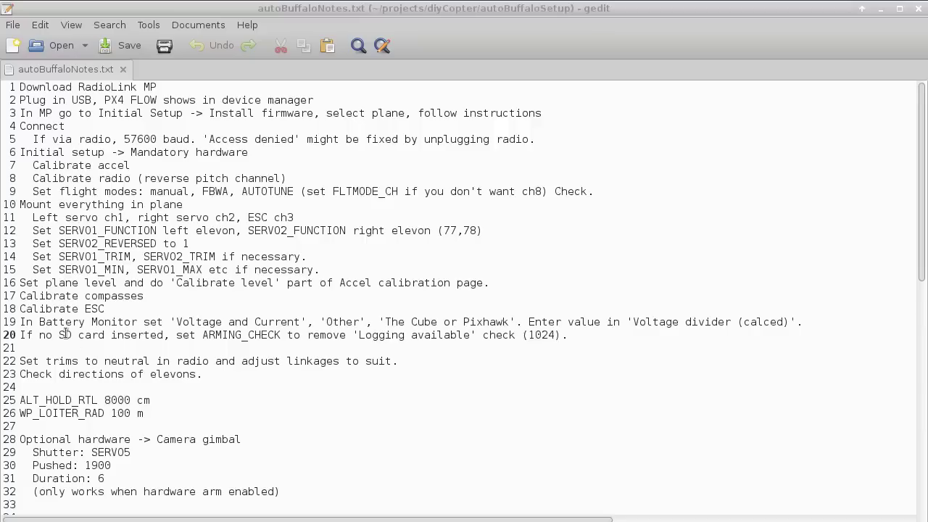
Step: Switch to the notes and read the Battery Monitor line with its monitor, sensor, board version and voltage divider settings
drag(40, 322, 131, 327)
click(149, 331)
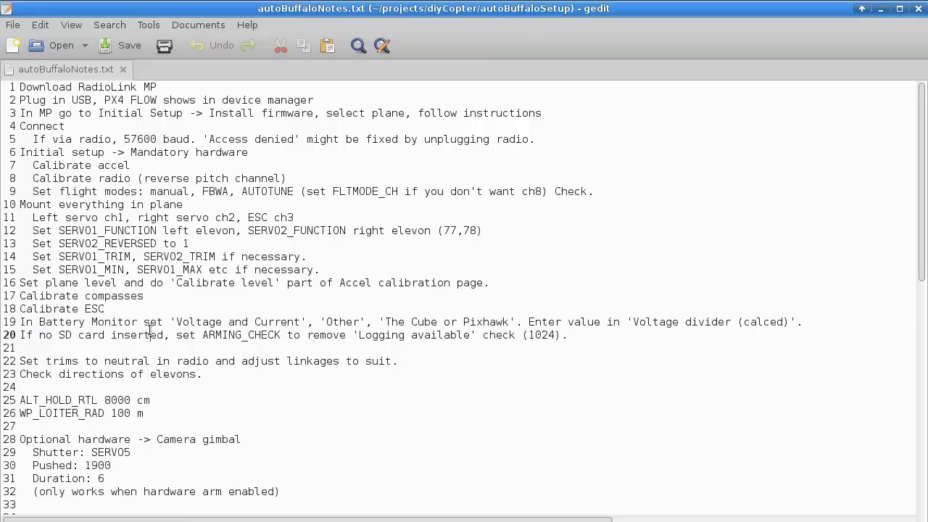
drag(177, 322, 301, 322)
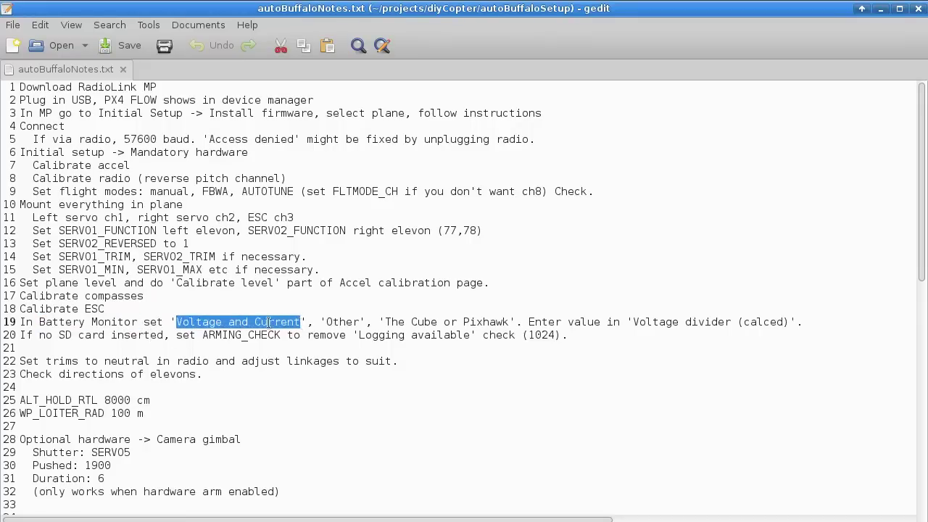
click(264, 322)
drag(39, 322, 758, 322)
click(575, 336)
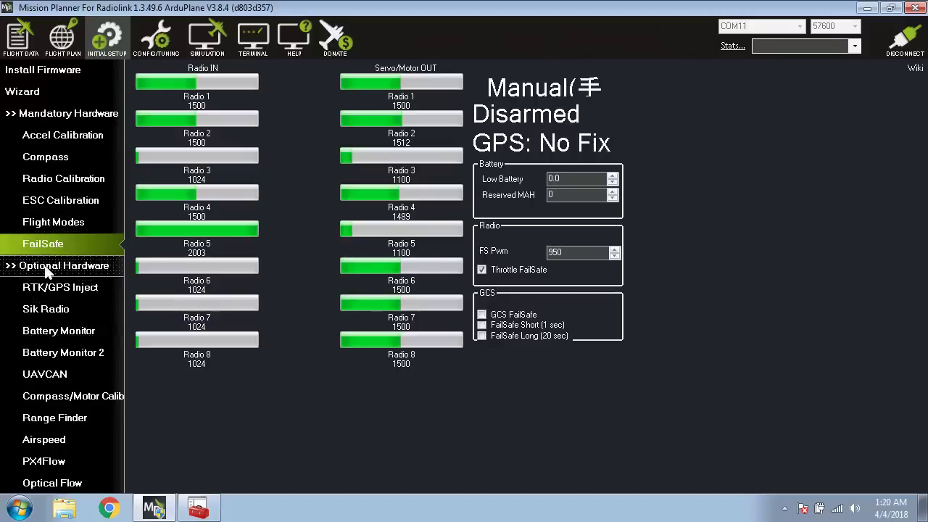
Step: Open Mission Planner's Battery Monitor page under optional hardware and examine the voltage divider and amperes per volt fields
click(55, 330)
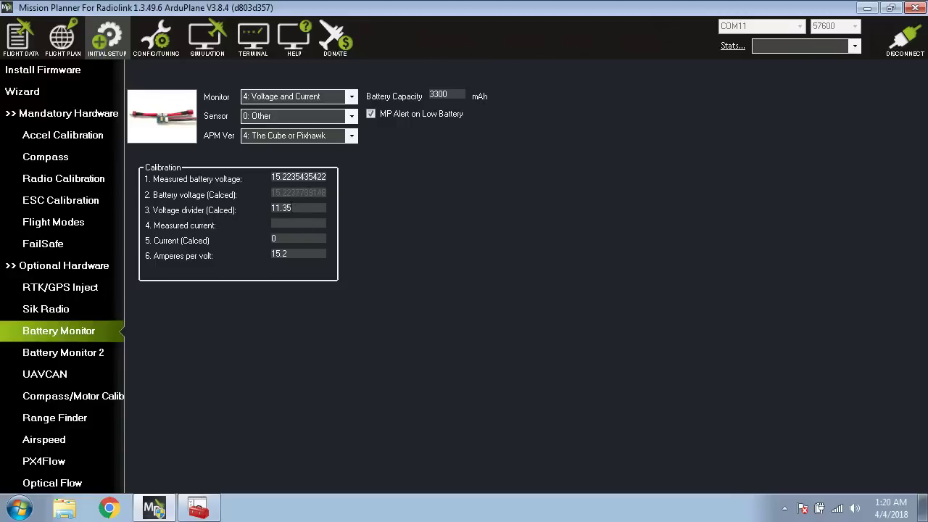
double_click(296, 209)
click(305, 214)
double_click(293, 253)
click(299, 254)
Step: Check the battery readings on the flight data screen and the 'Current (Calced)' field on the Battery Monitor page
click(20, 37)
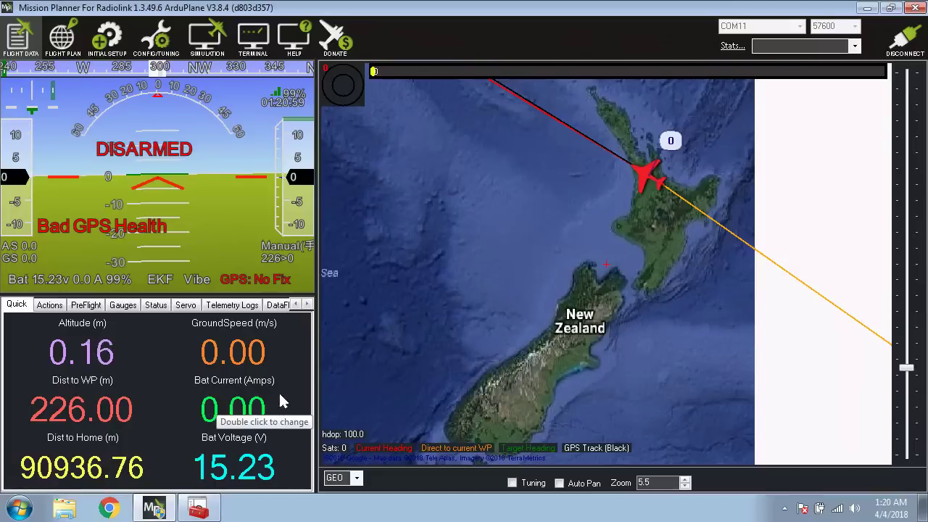
click(109, 40)
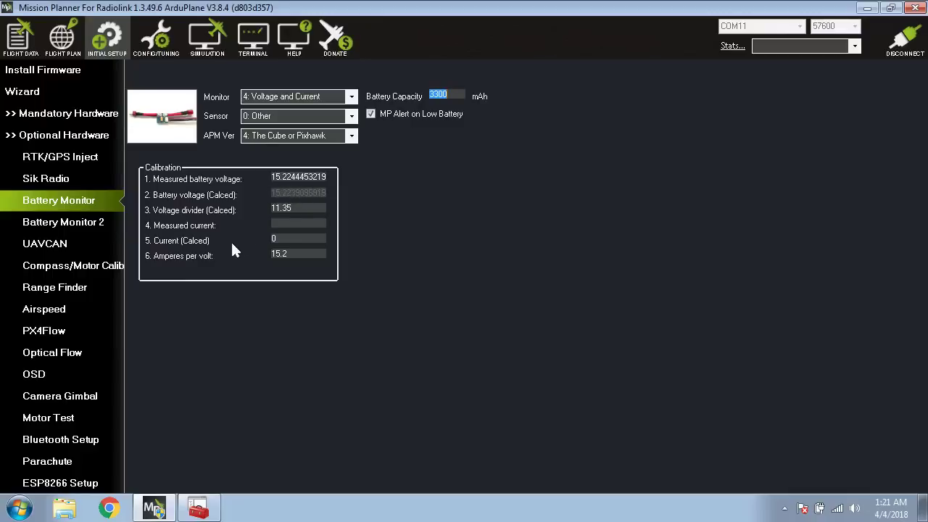
double_click(275, 238)
click(277, 238)
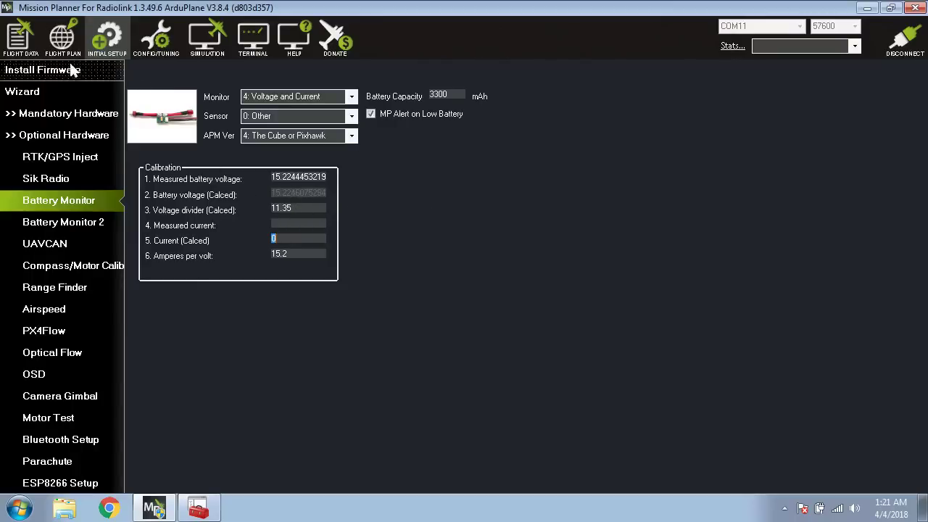
Step: Return to the flight data screen and view the display options for the battery current reading, closing them without choosing one
click(21, 37)
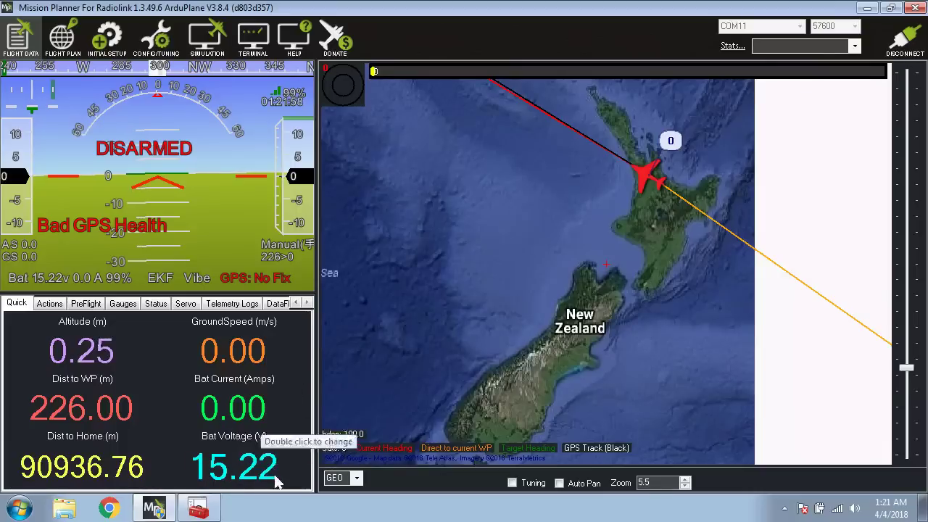
double_click(260, 412)
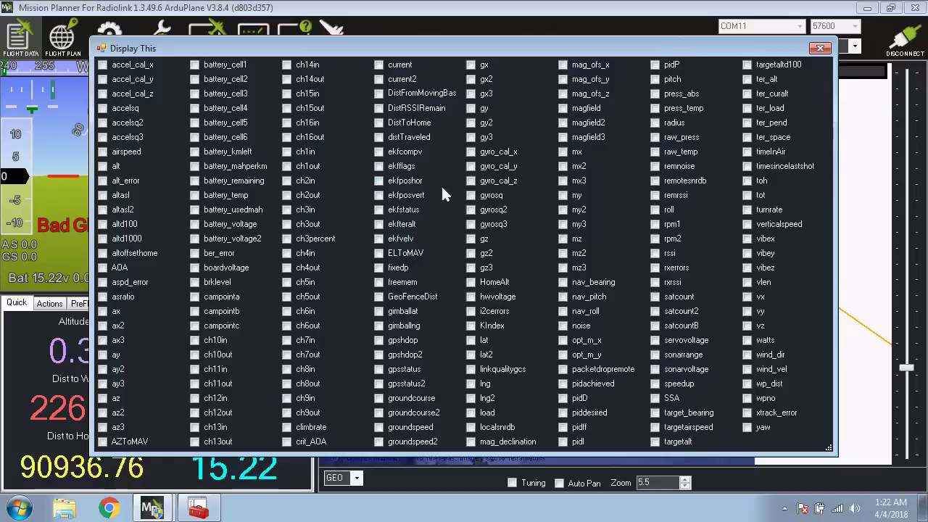
click(819, 48)
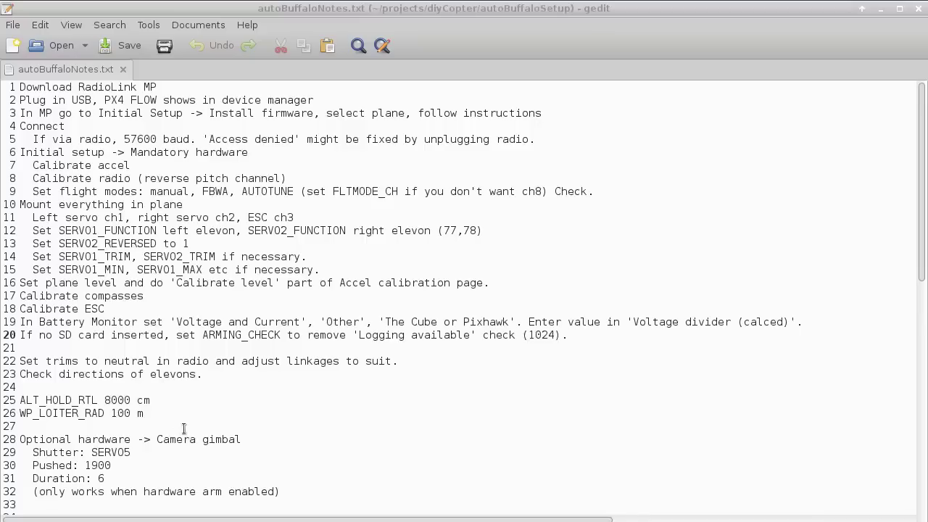
Step: Read the notes line on setting ARMING_CHECK to remove the 'Logging available' check (1024) when no SD card is inserted
drag(39, 335, 106, 334)
drag(164, 335, 111, 334)
click(136, 334)
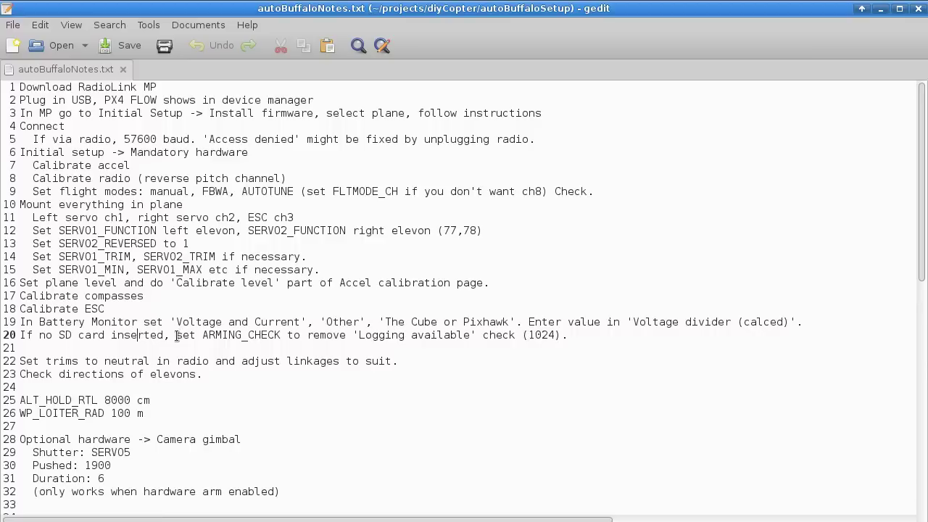
text(,)
drag(59, 335, 454, 340)
click(391, 346)
drag(65, 335, 301, 323)
drag(202, 335, 281, 335)
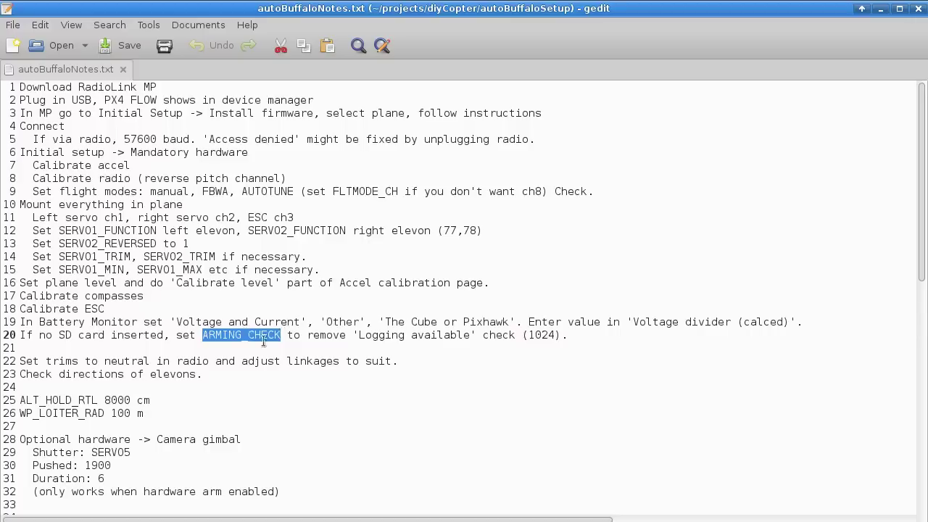
drag(470, 338, 362, 339)
click(423, 337)
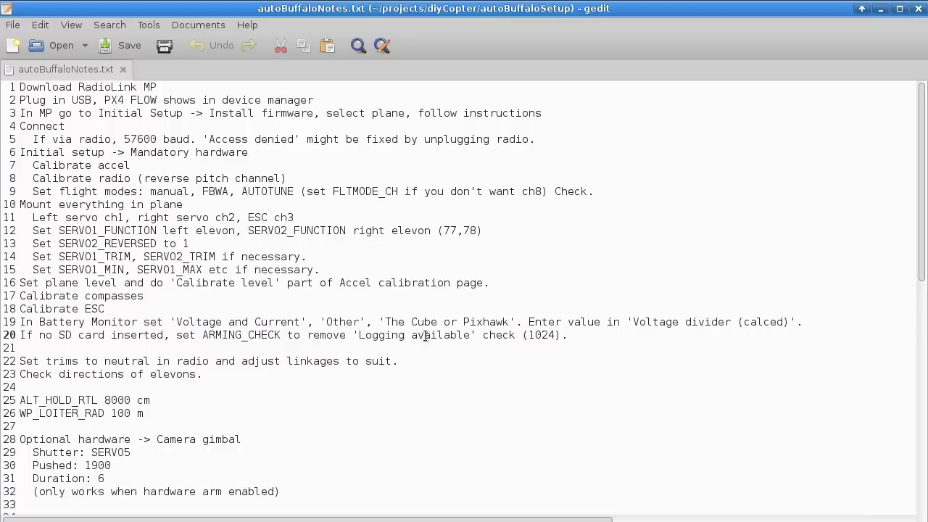
drag(203, 337, 281, 337)
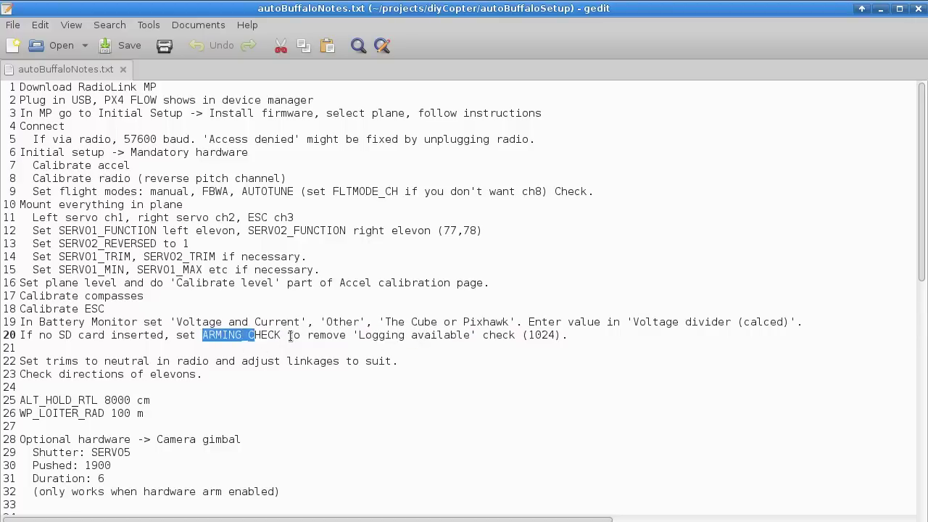
Step: Switch to Mission Planner and search the full parameter list for ARMING
key(alt+Tab)
click(858, 283)
text(ARMIN)
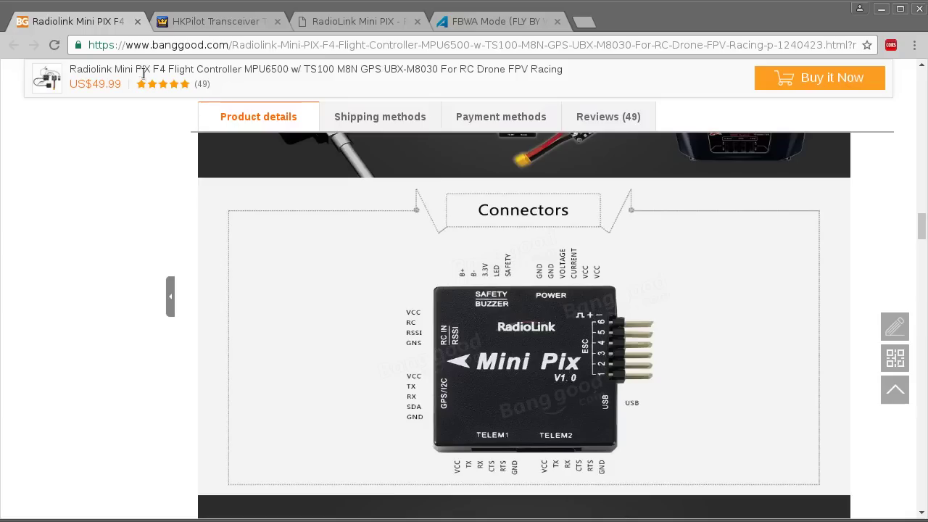
Step: Look over the Mini PIX product page in the browser, recheck the ARMING_CHECK notes line and return to Mission Planner's flight data
drag(917, 226, 920, 98)
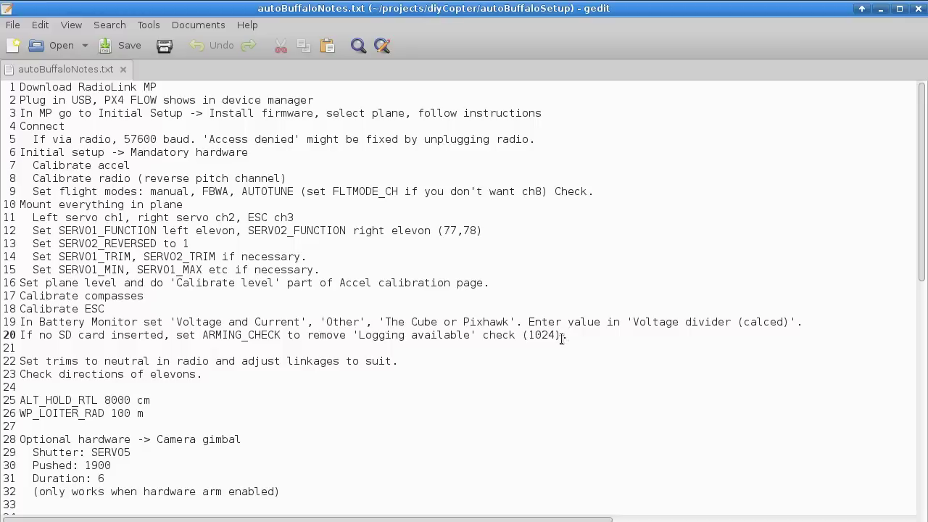
drag(568, 335, 7, 337)
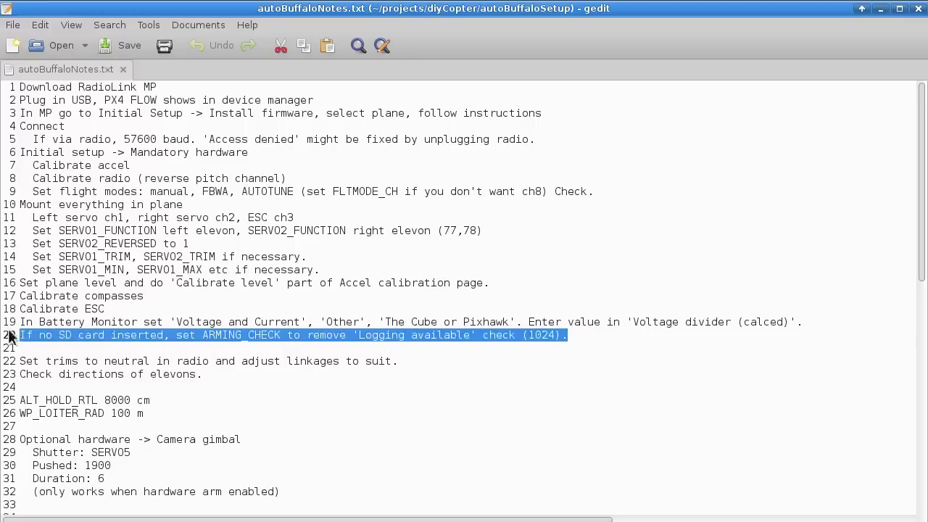
click(208, 335)
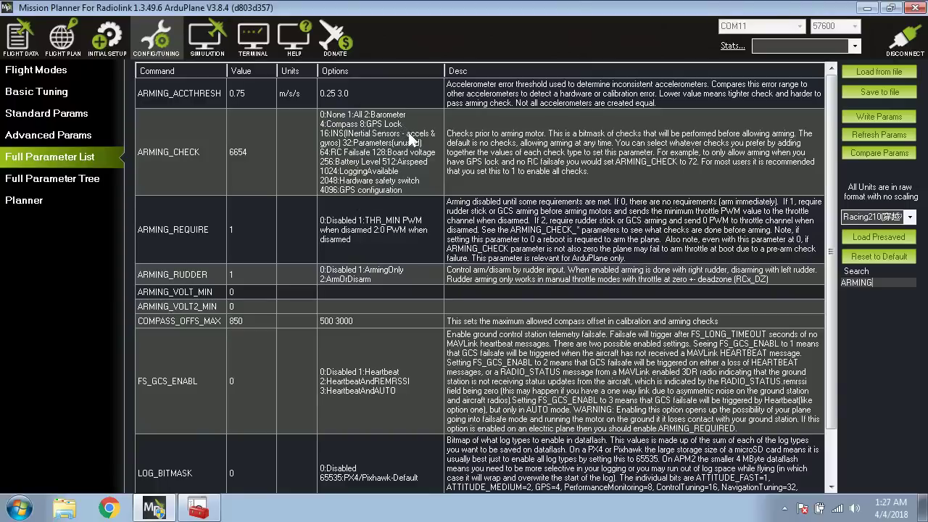
click(21, 36)
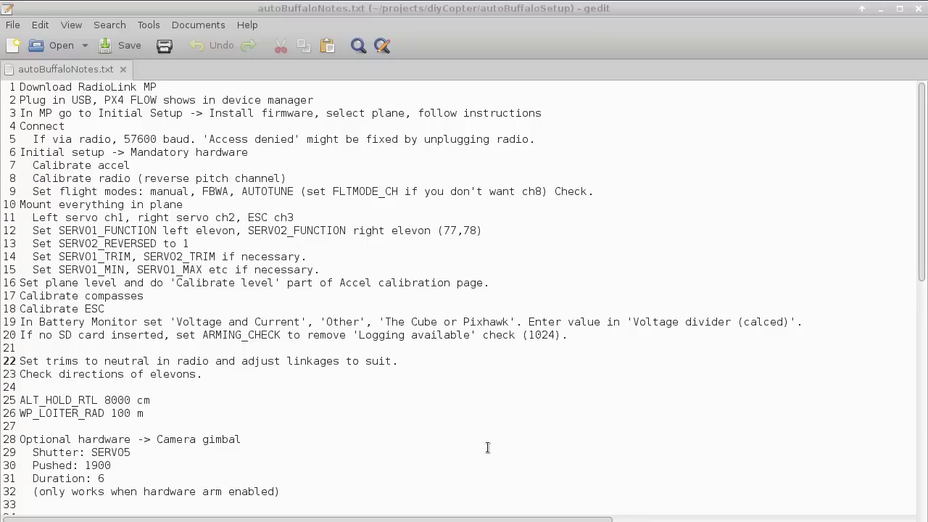
Step: Read the notes line on neutral radio trims and adjusting linkages, comparing it with the SERVO1_TRIM and SERVO2_TRIM line
click(22, 360)
drag(22, 361, 243, 358)
click(221, 360)
click(343, 363)
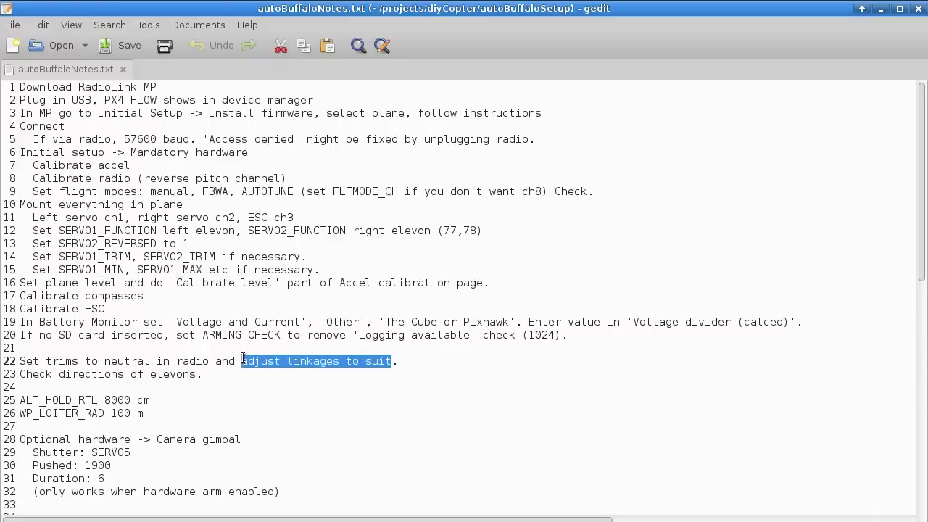
drag(59, 257, 133, 257)
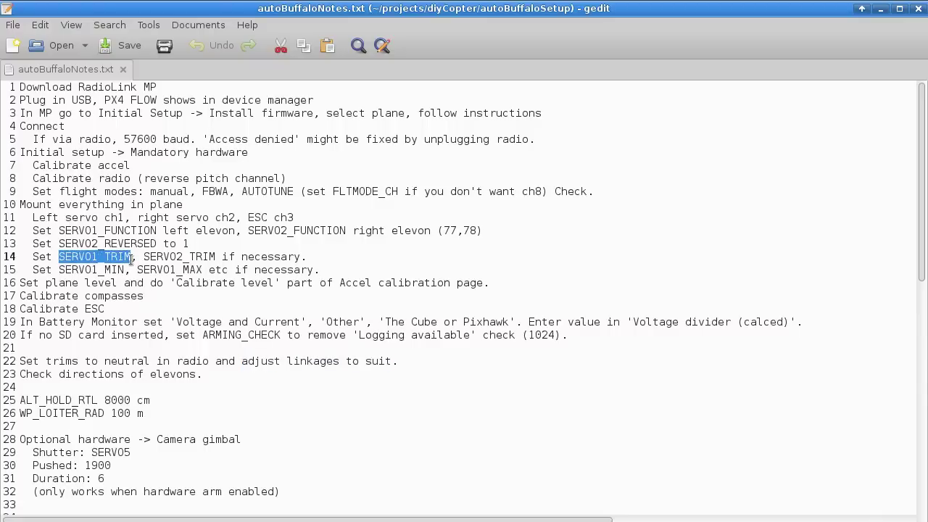
click(130, 256)
drag(32, 257, 218, 257)
drag(241, 361, 343, 361)
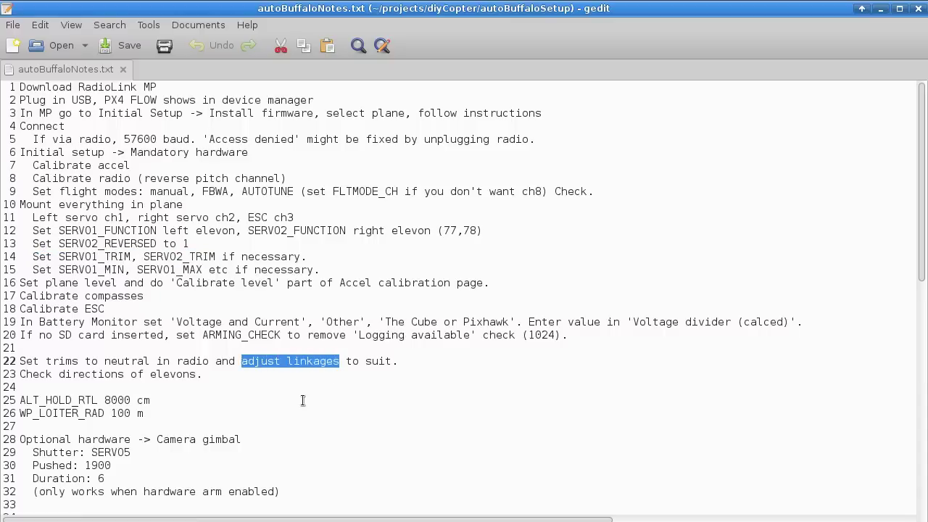
click(308, 361)
drag(339, 361, 245, 360)
Step: Read the notes line on checking elevon directions together with the manual and FBWA entries in the flight modes line
click(197, 374)
drag(21, 374, 210, 374)
click(208, 370)
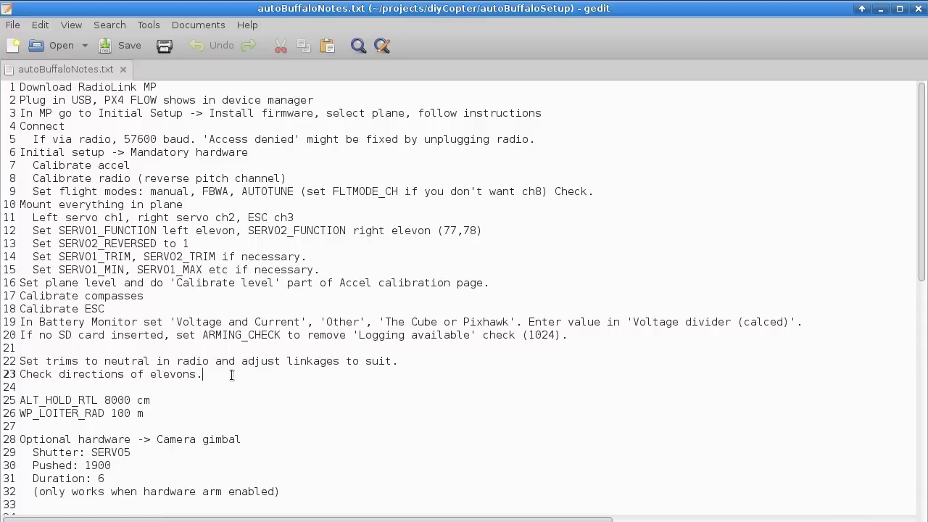
double_click(221, 192)
double_click(171, 192)
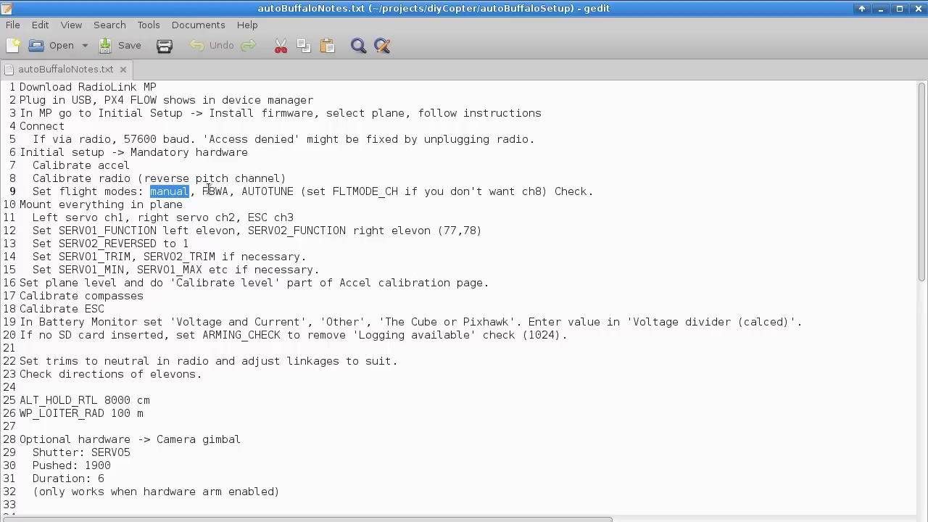
drag(203, 191, 229, 192)
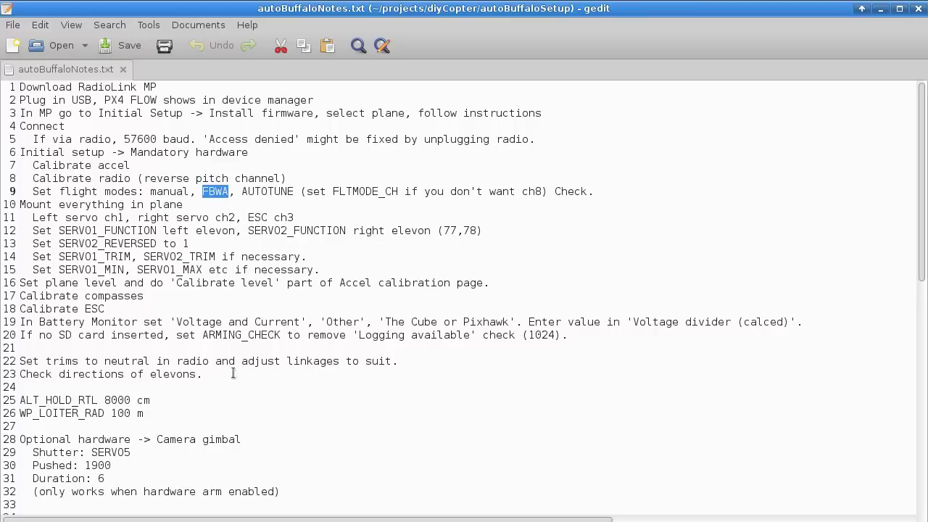
Step: Append "Check compass direction is correct." to the notes line on elevon directions and save the file
drag(150, 374, 197, 375)
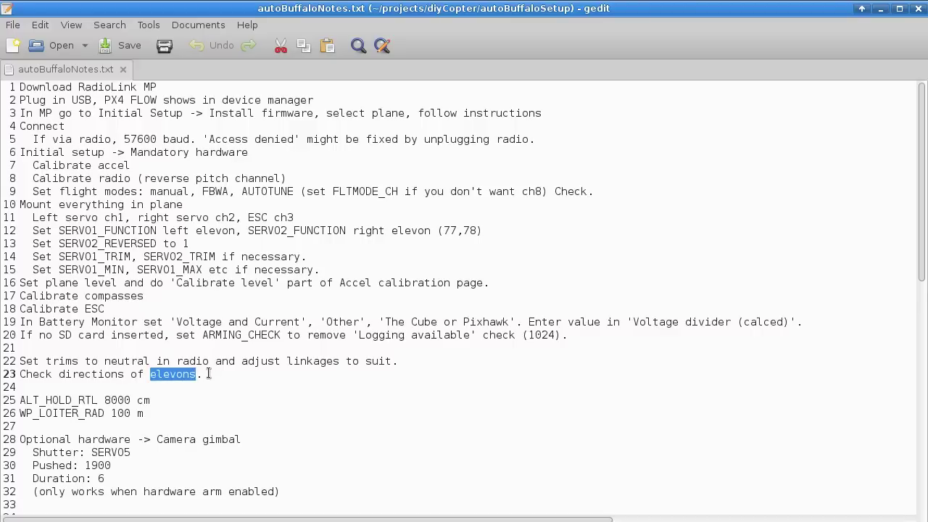
click(207, 375)
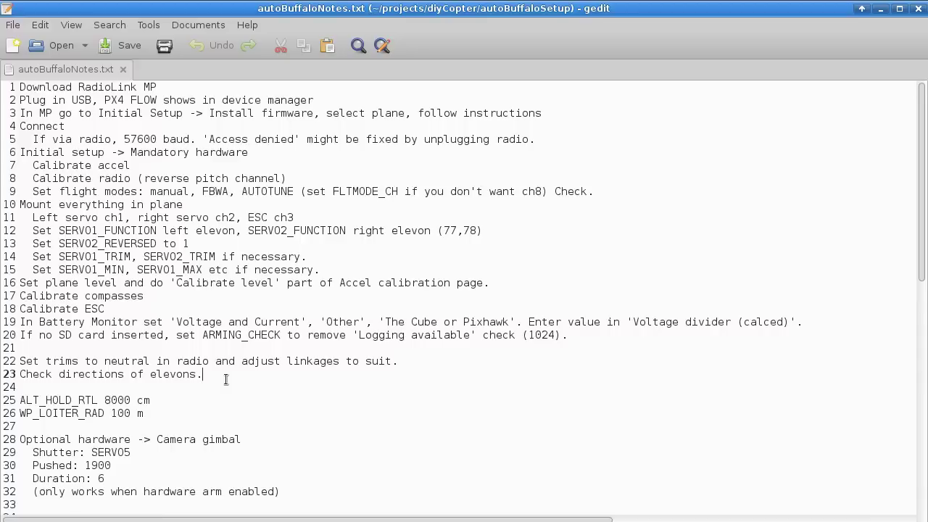
text(Check)
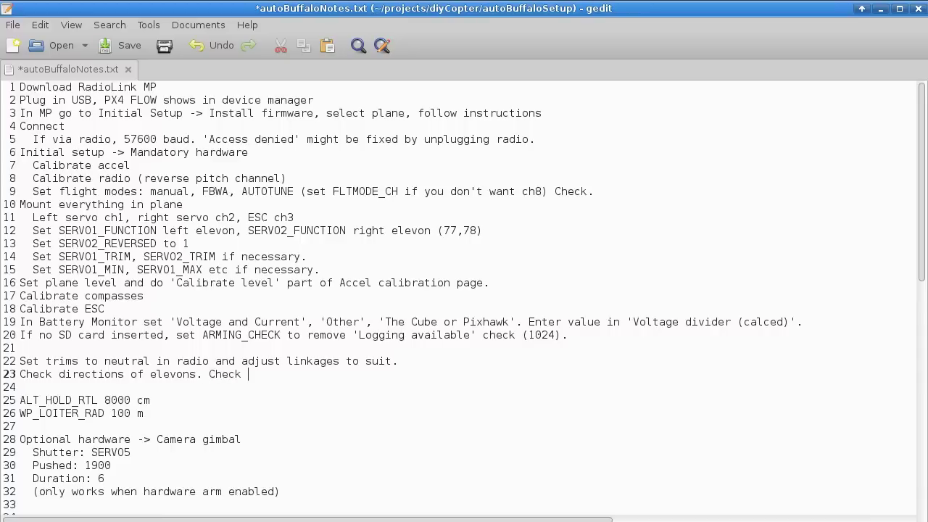
text( compass direction is correct.)
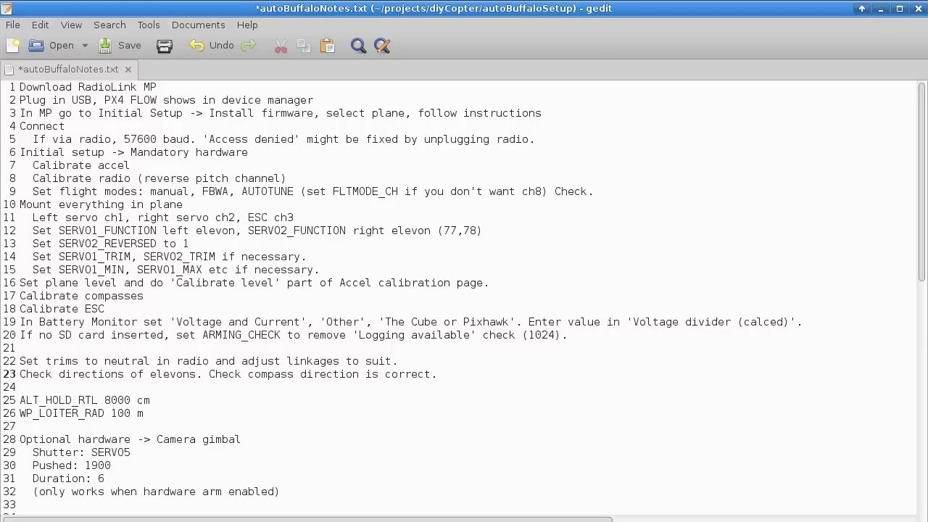
key(ctrl+s)
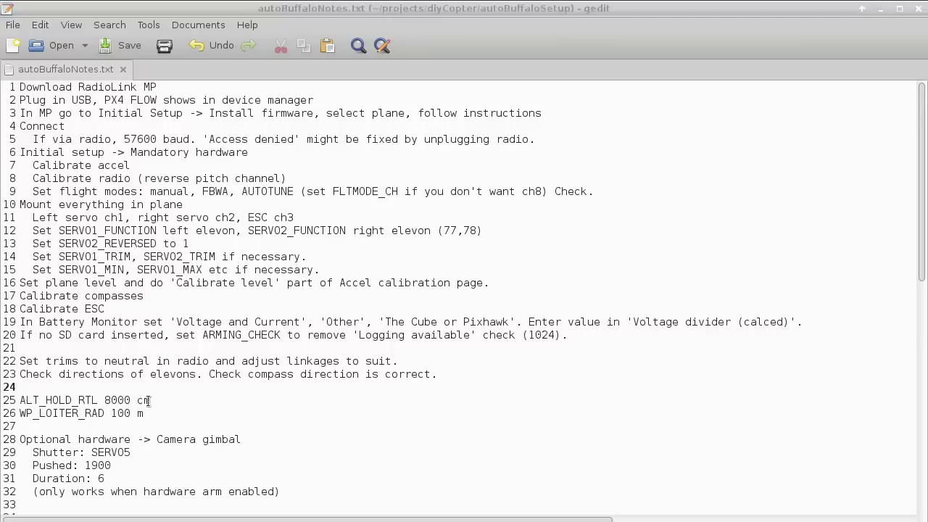
Step: Read the ALT_HOLD_RTL and WP_LOITER_RAD lines in the notes, examining the return-to-launch altitude value and its unit
drag(144, 412, 93, 412)
mouse_move(13, 412)
mouse_down()
mouse_move(14, 395)
mouse_move(96, 400)
mouse_move(105, 412)
mouse_move(20, 413)
mouse_up()
click(131, 401)
click(149, 413)
drag(100, 395, 131, 399)
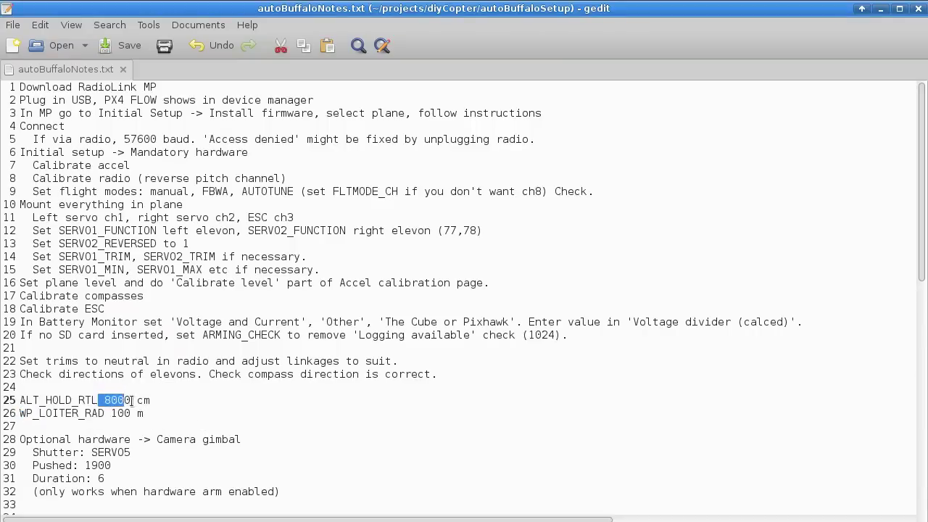
double_click(107, 399)
click(137, 406)
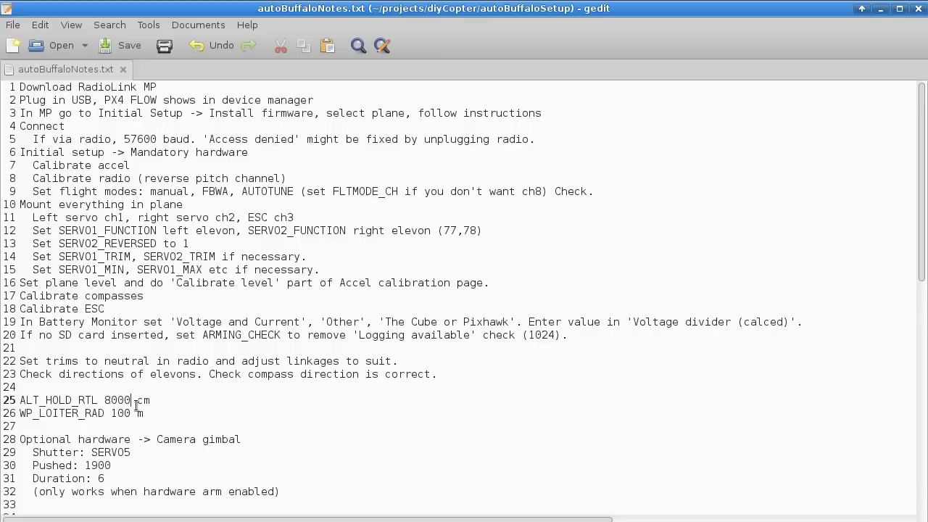
double_click(106, 400)
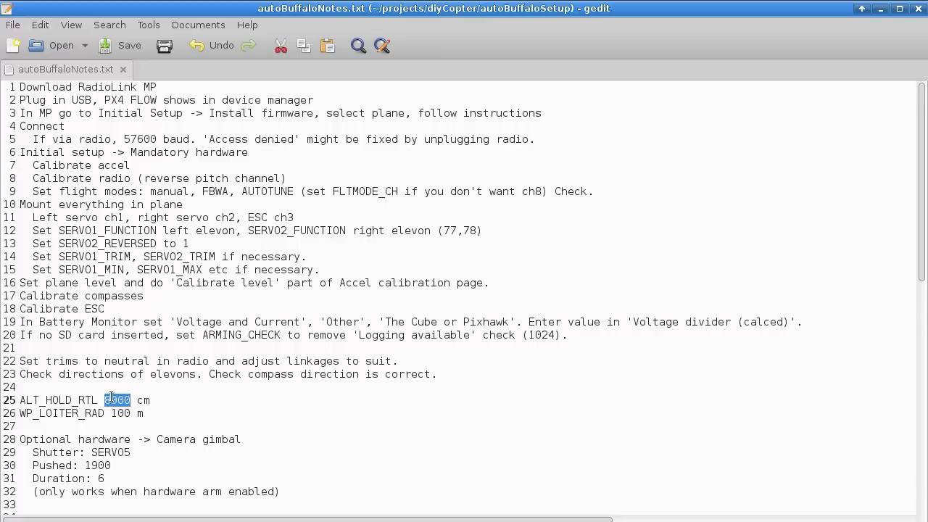
click(131, 400)
drag(131, 400, 105, 400)
drag(117, 400, 106, 400)
Step: Examine the loiter radius value on the WP_LOITER_RAD line of the notes
mouse_move(104, 413)
mouse_down()
mouse_move(78, 413)
mouse_move(110, 413)
mouse_up()
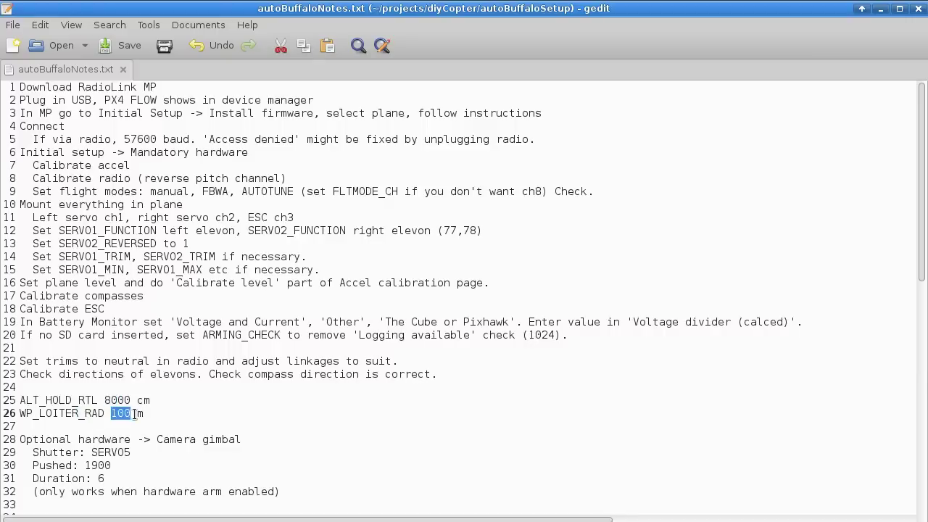
click(161, 413)
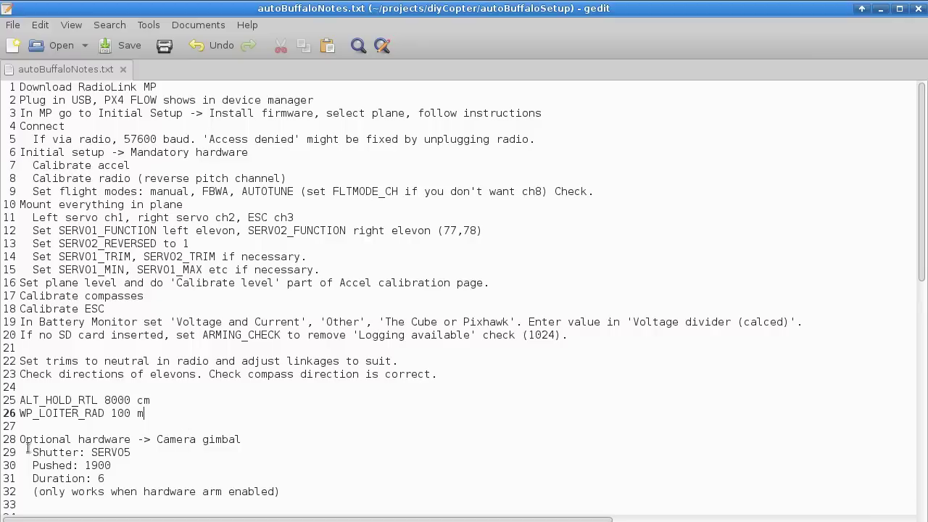
drag(111, 413, 135, 419)
click(480, 389)
Step: Read the camera gimbal section at the end of the notes, covering the shutter, pushed and duration settings and the hardware arm remark
scroll(284, 284, down, 7)
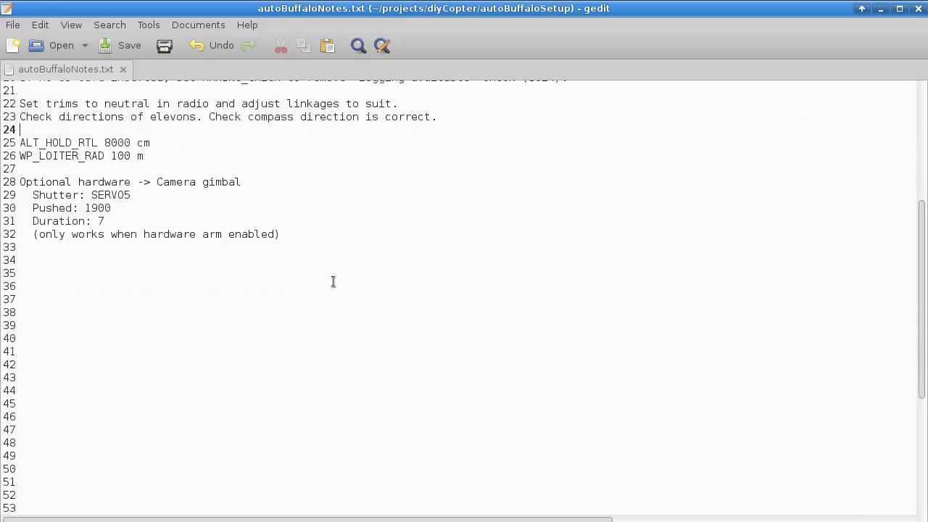
scroll(333, 281, up, 3)
drag(39, 285, 123, 332)
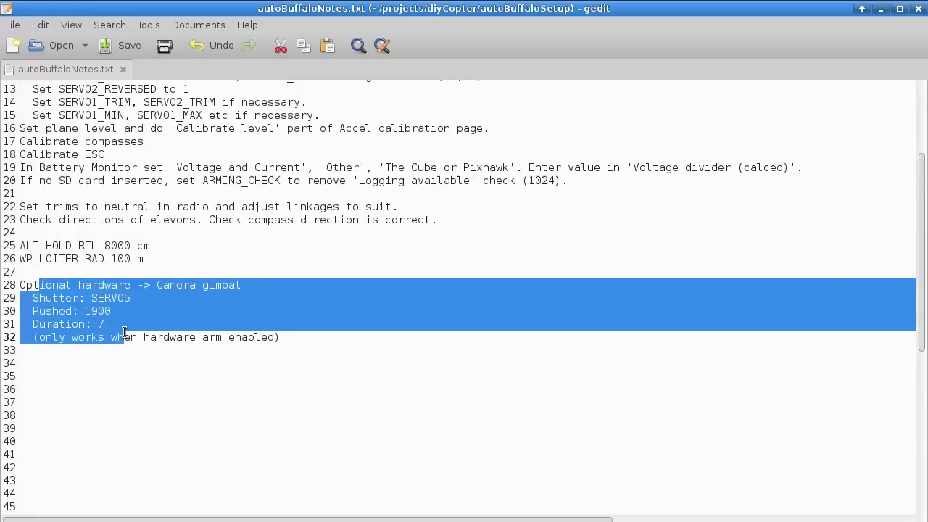
click(155, 336)
drag(47, 284, 180, 338)
click(181, 335)
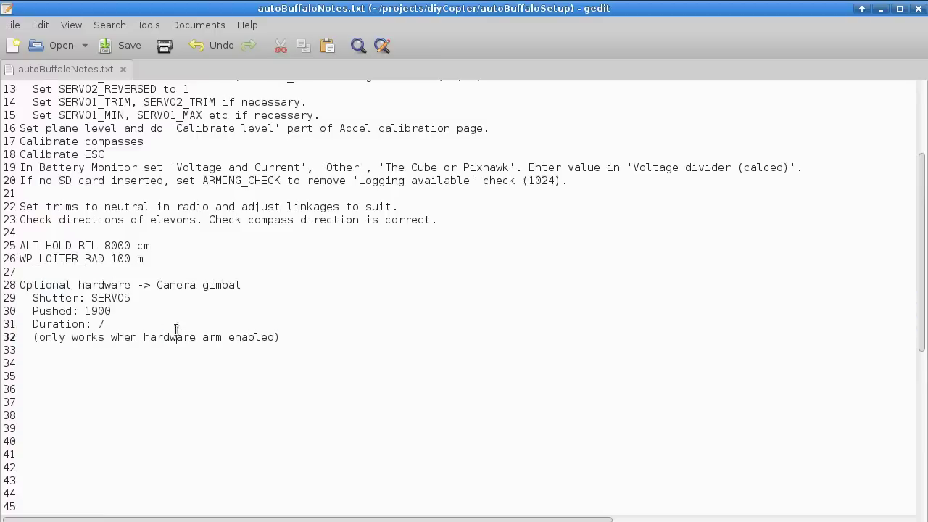
scroll(130, 328, up, 1)
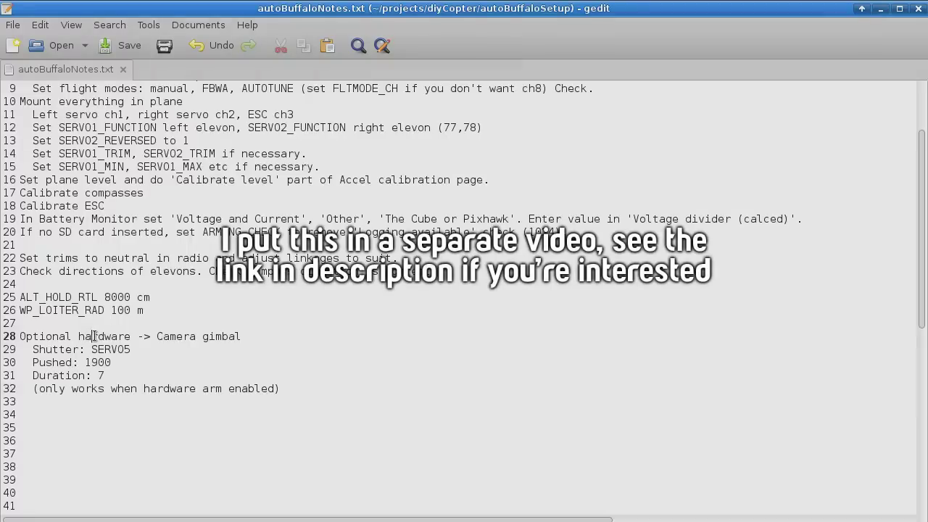
drag(91, 336, 158, 386)
key(Up)
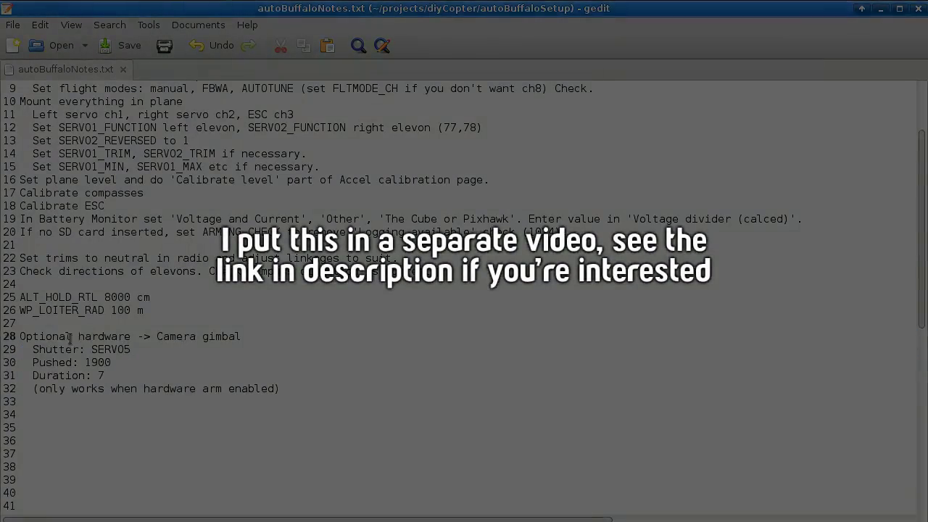
drag(92, 338, 145, 388)
click(142, 374)
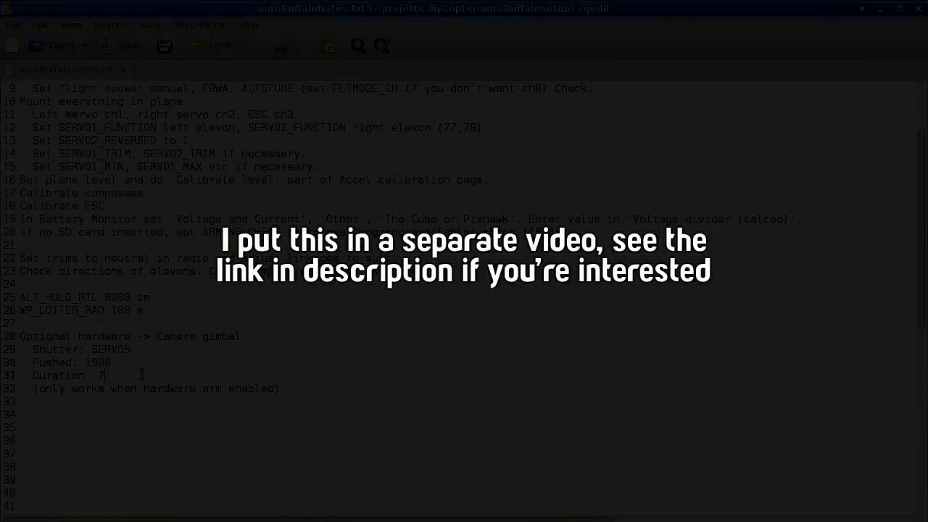